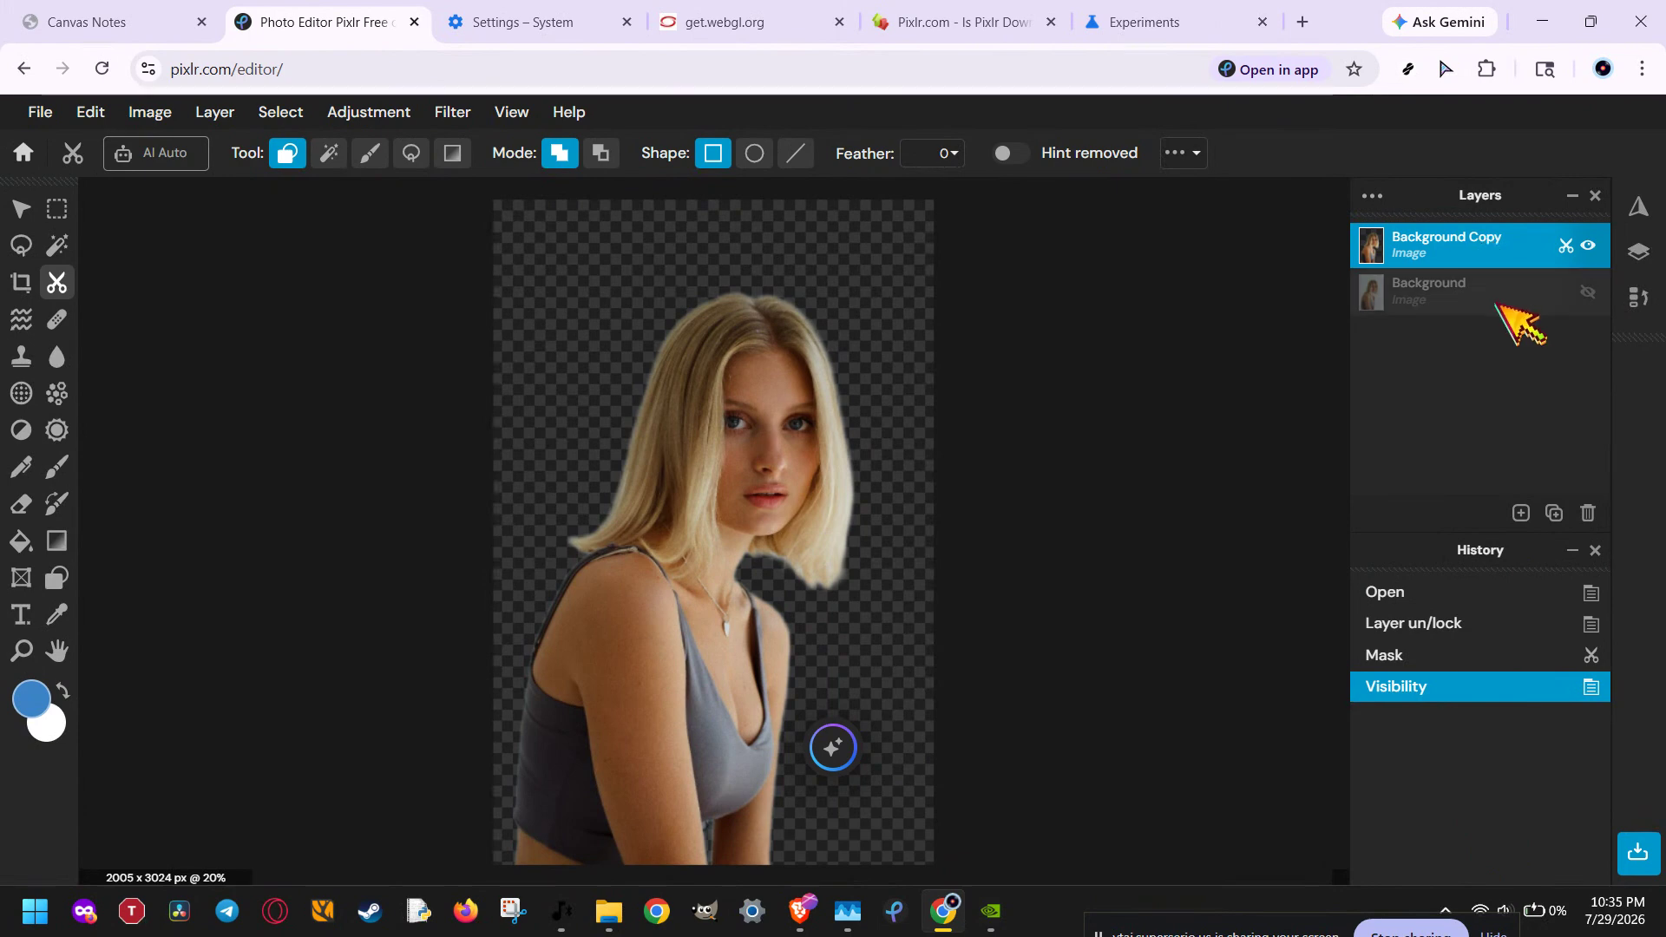
# Step: Switch the active layer between Background and Background Copy, ending on Background Copy, and activate the rectangular Marquee tool
pyautogui.click(1495, 299)
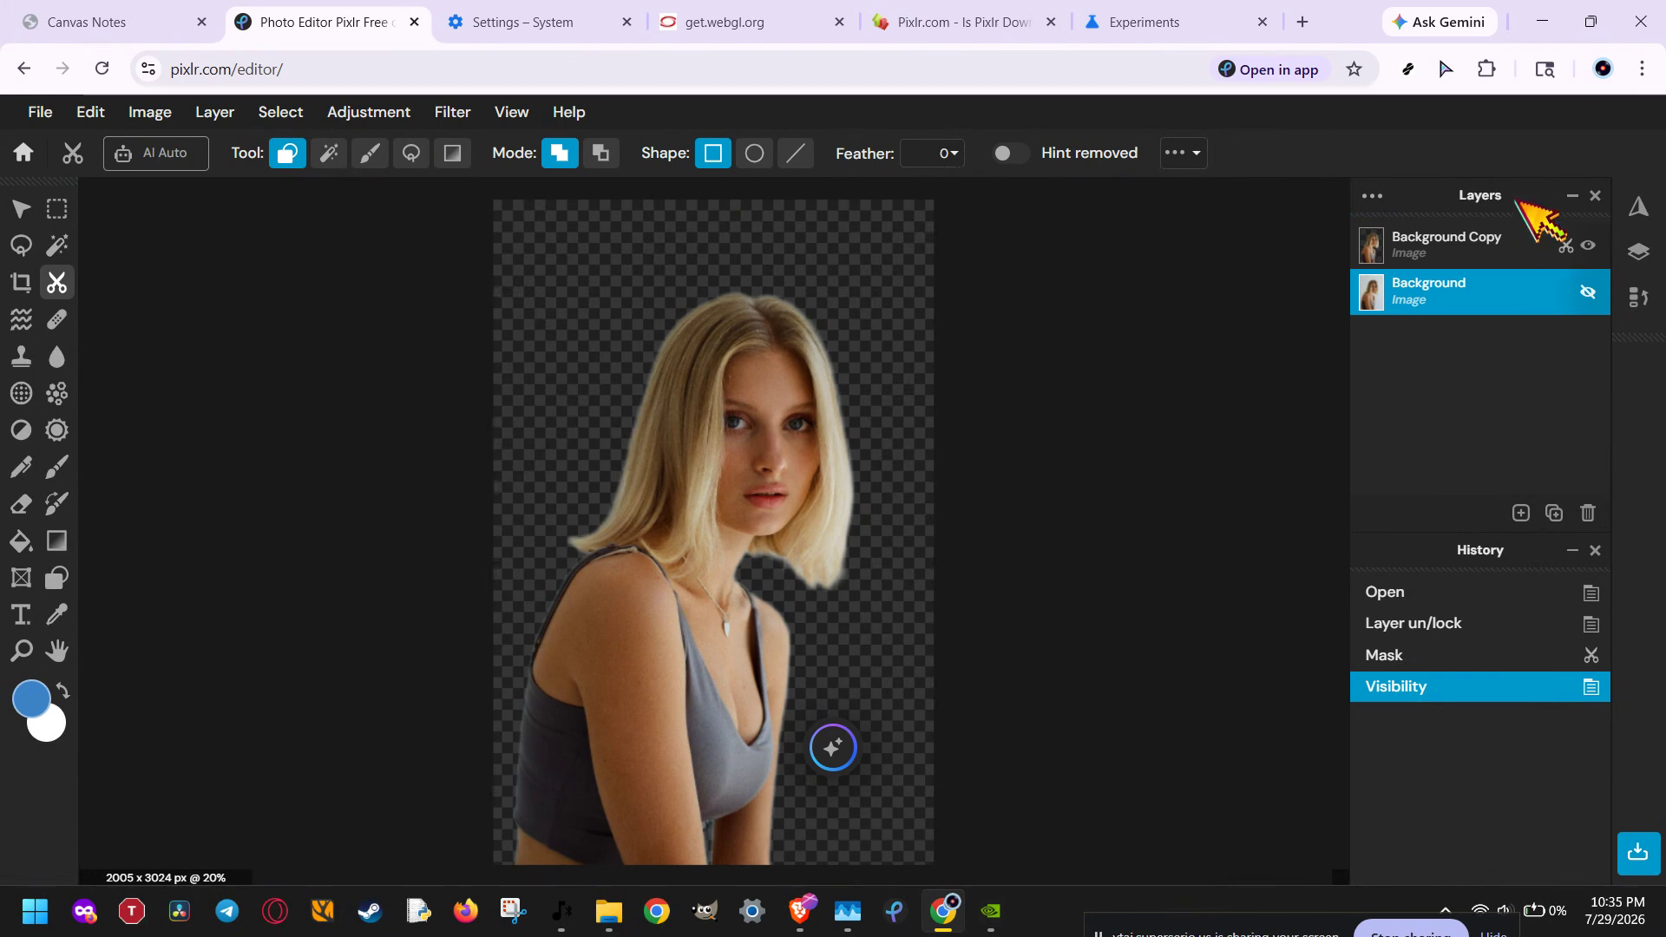
pyautogui.click(1468, 237)
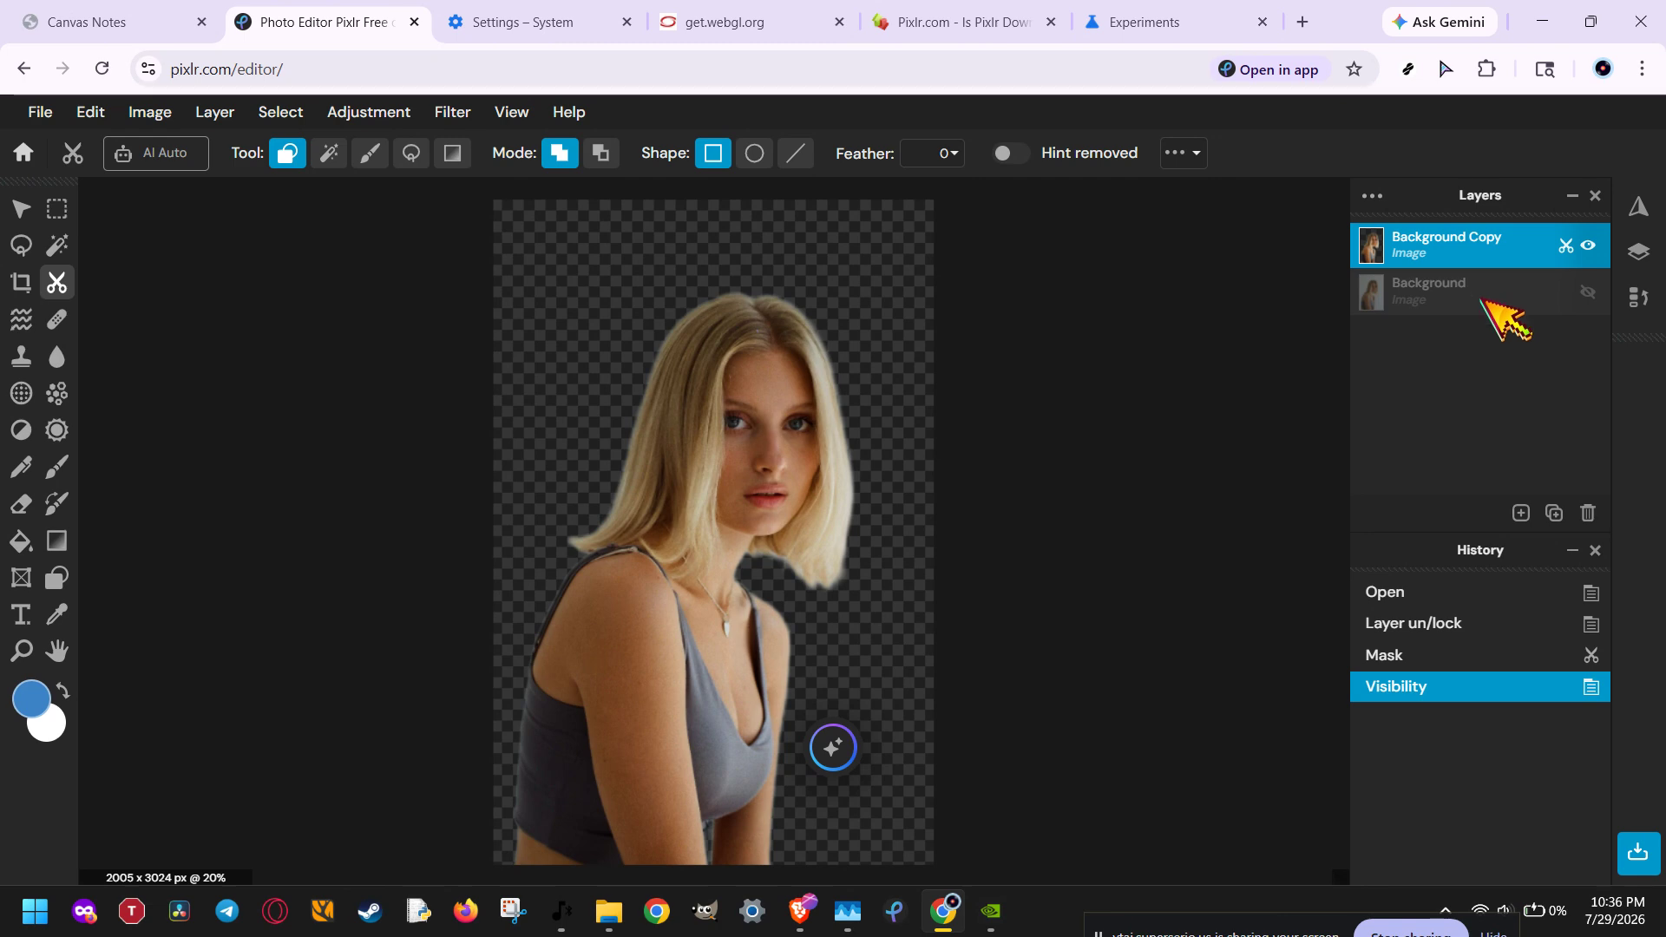
pyautogui.click(1481, 297)
pyautogui.click(1470, 233)
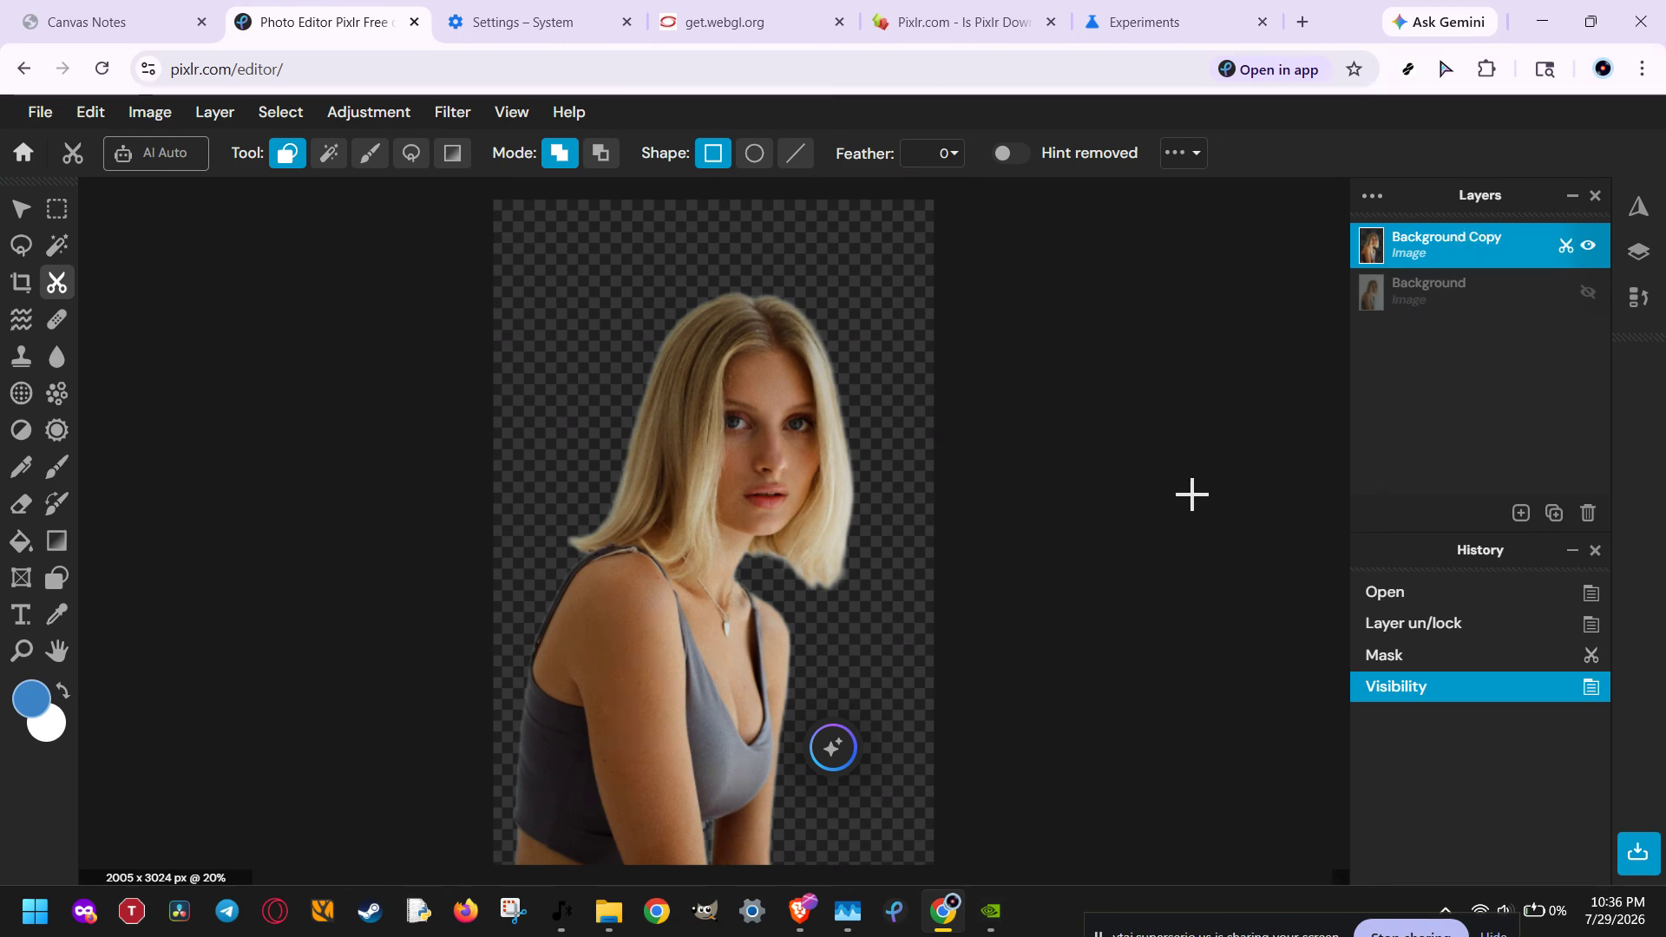
pyautogui.press('m')
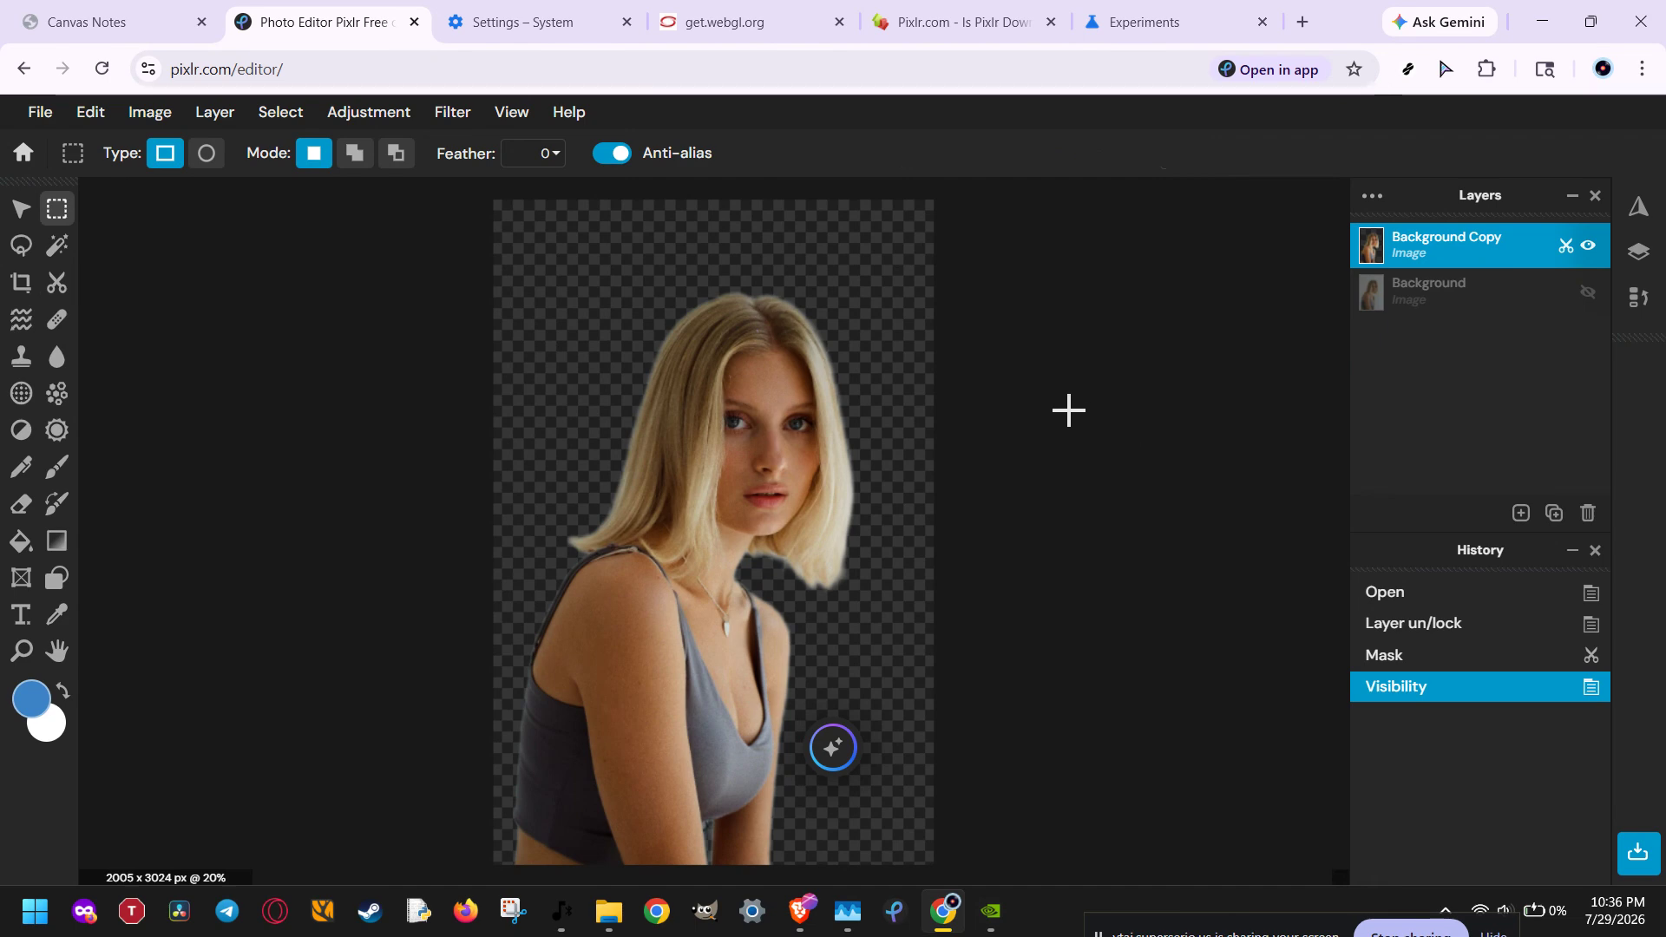
# Step: Turn the browser's graphics acceleration off and back on in the Chrome system settings
pyautogui.click(1642, 69)
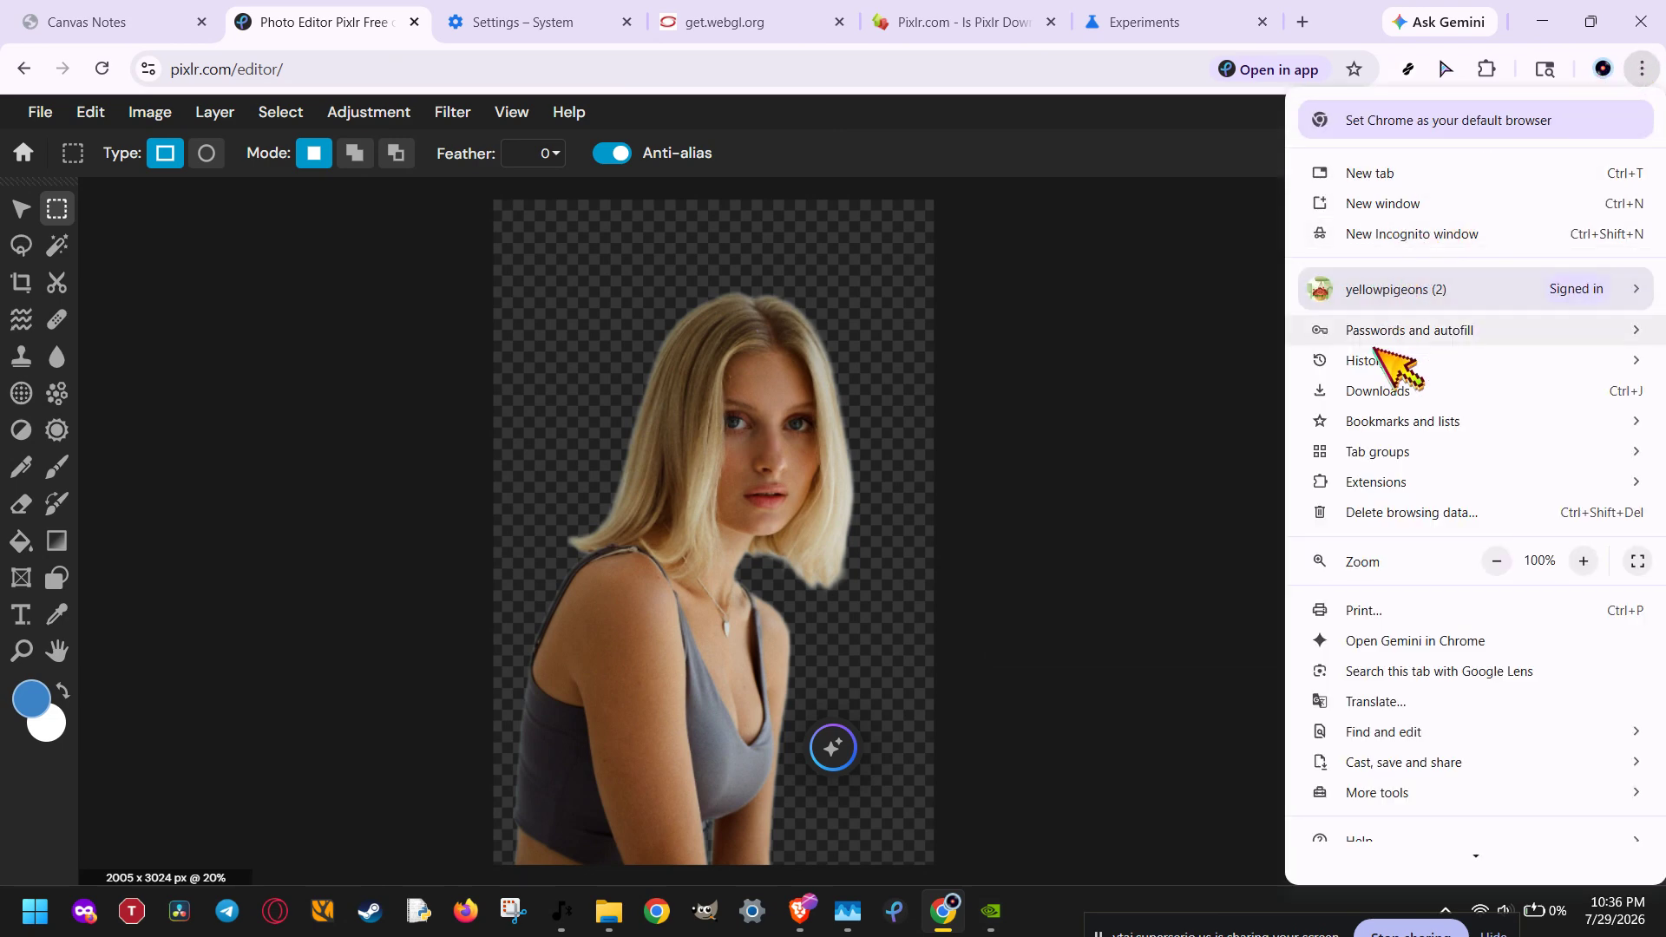
pyautogui.moveTo(1393, 492)
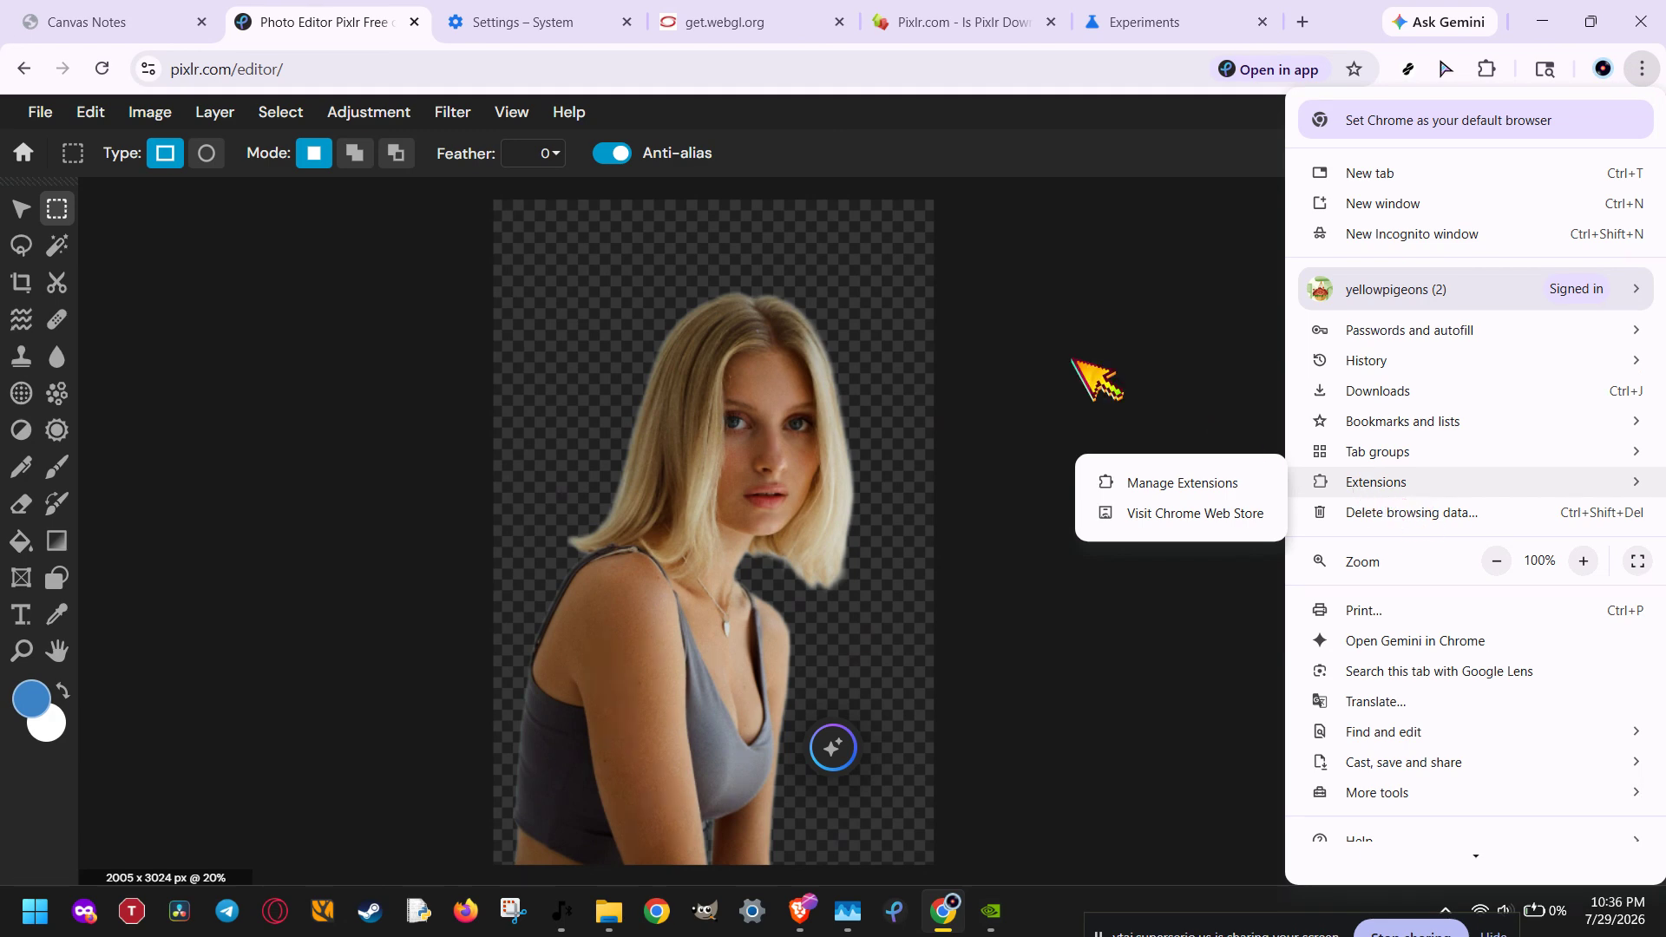
pyautogui.click(508, 22)
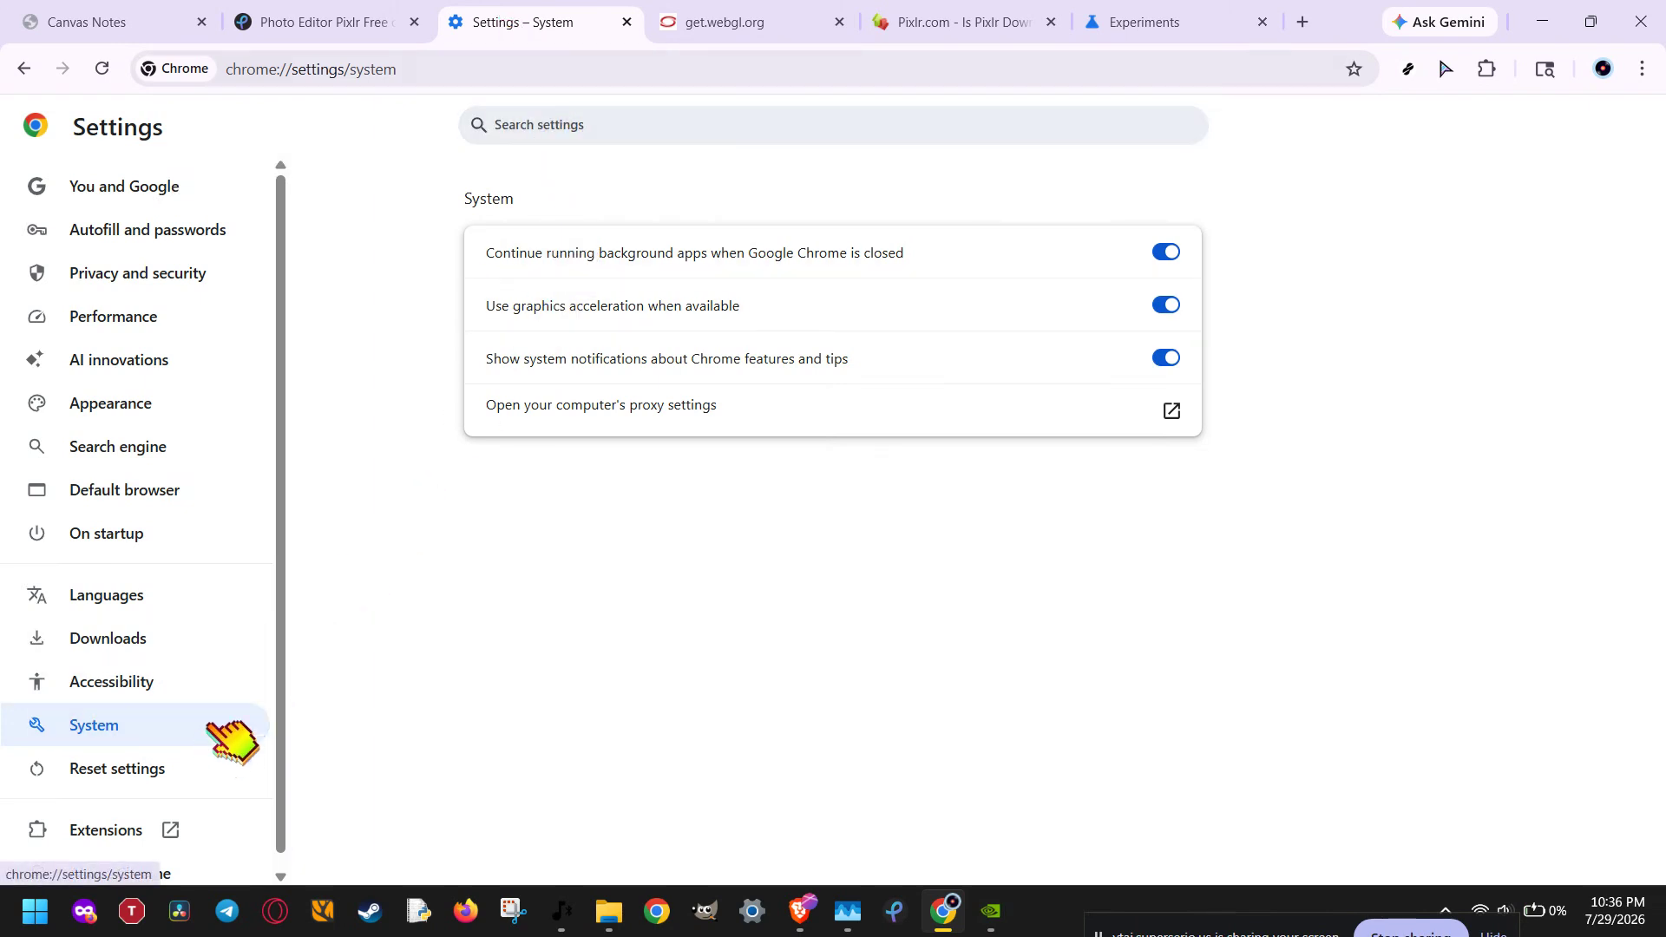
pyautogui.click(573, 305)
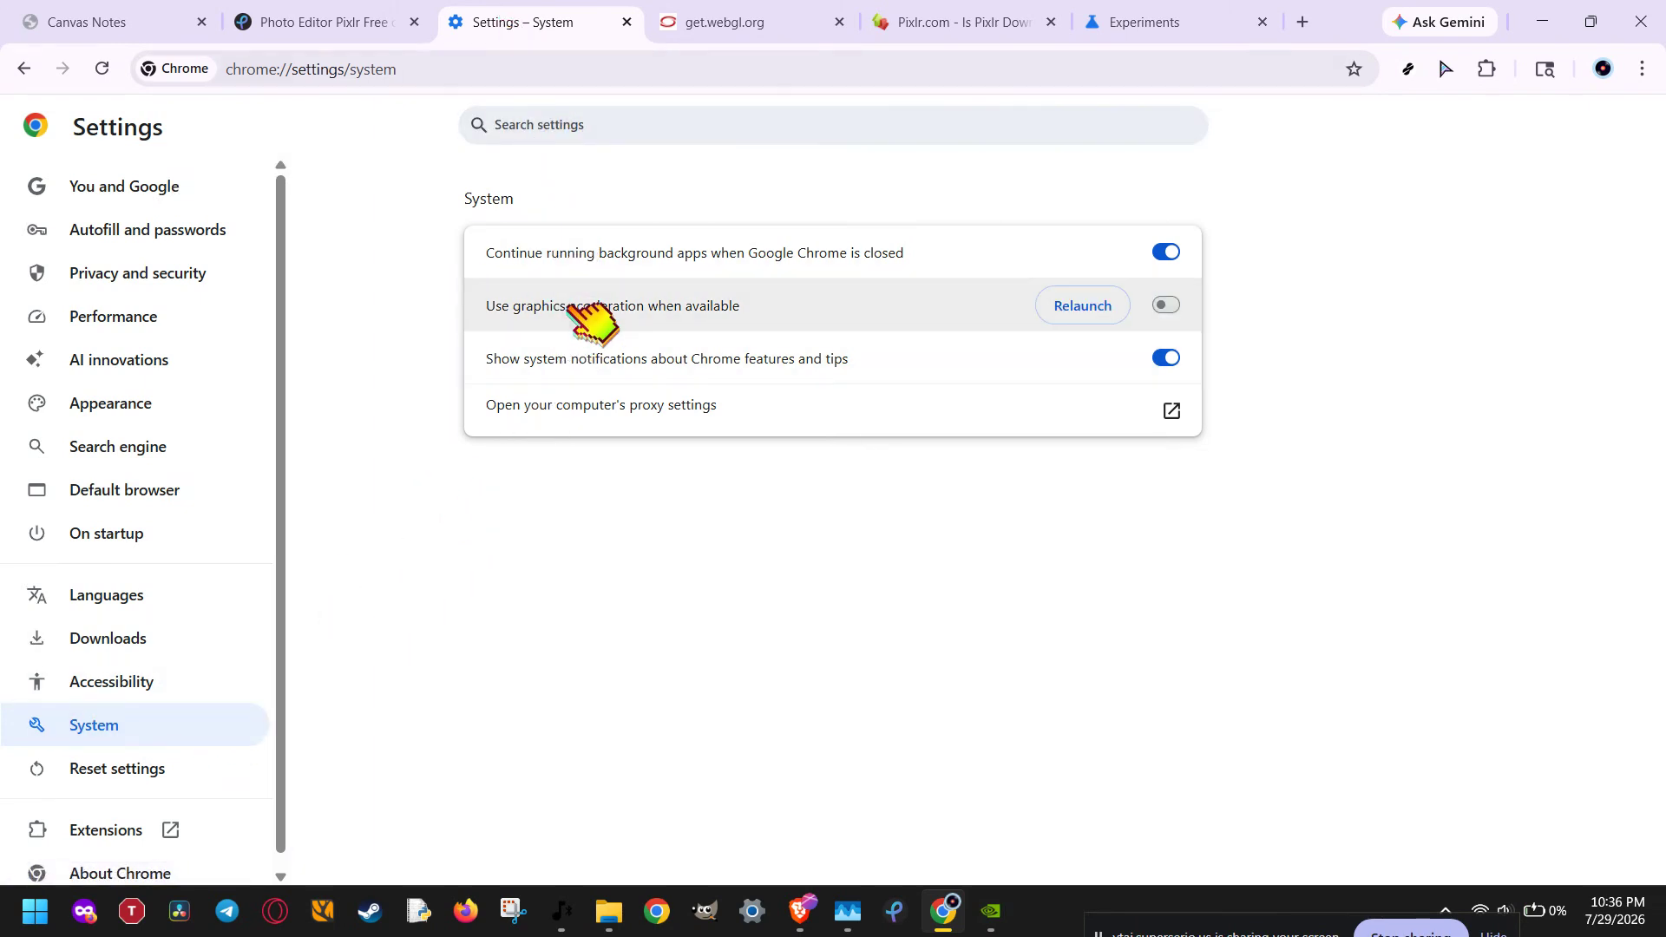
pyautogui.click(795, 306)
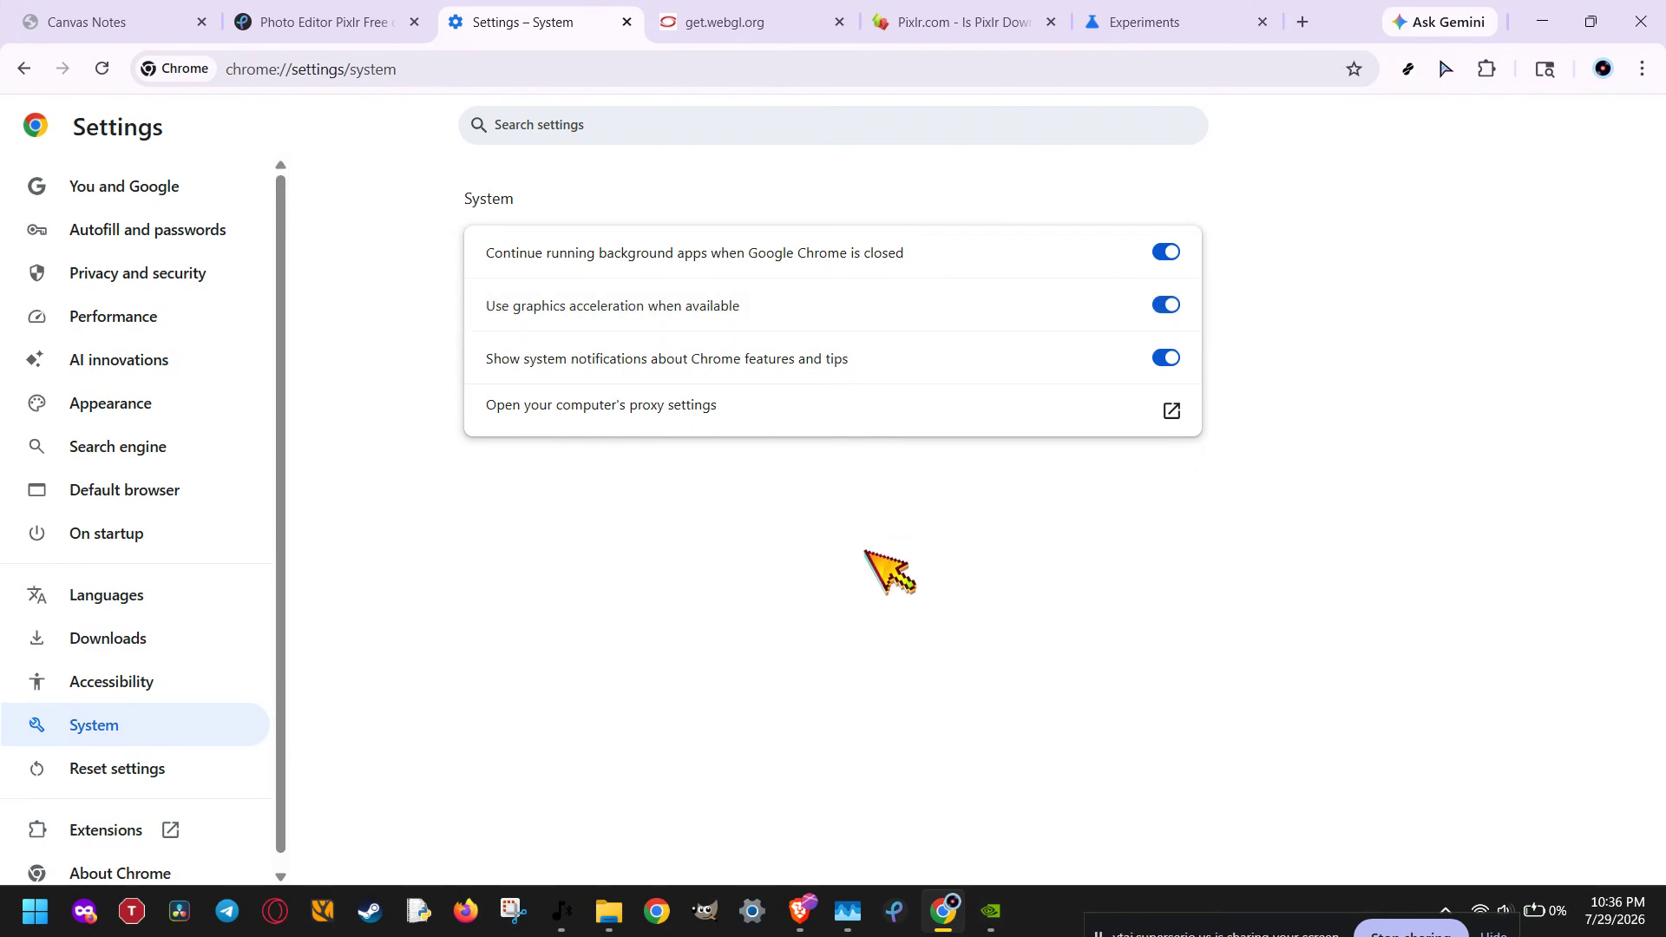
# Step: Check the browser's WebGL support on the get.webgl.org page
pyautogui.click(798, 25)
pyautogui.click(710, 69)
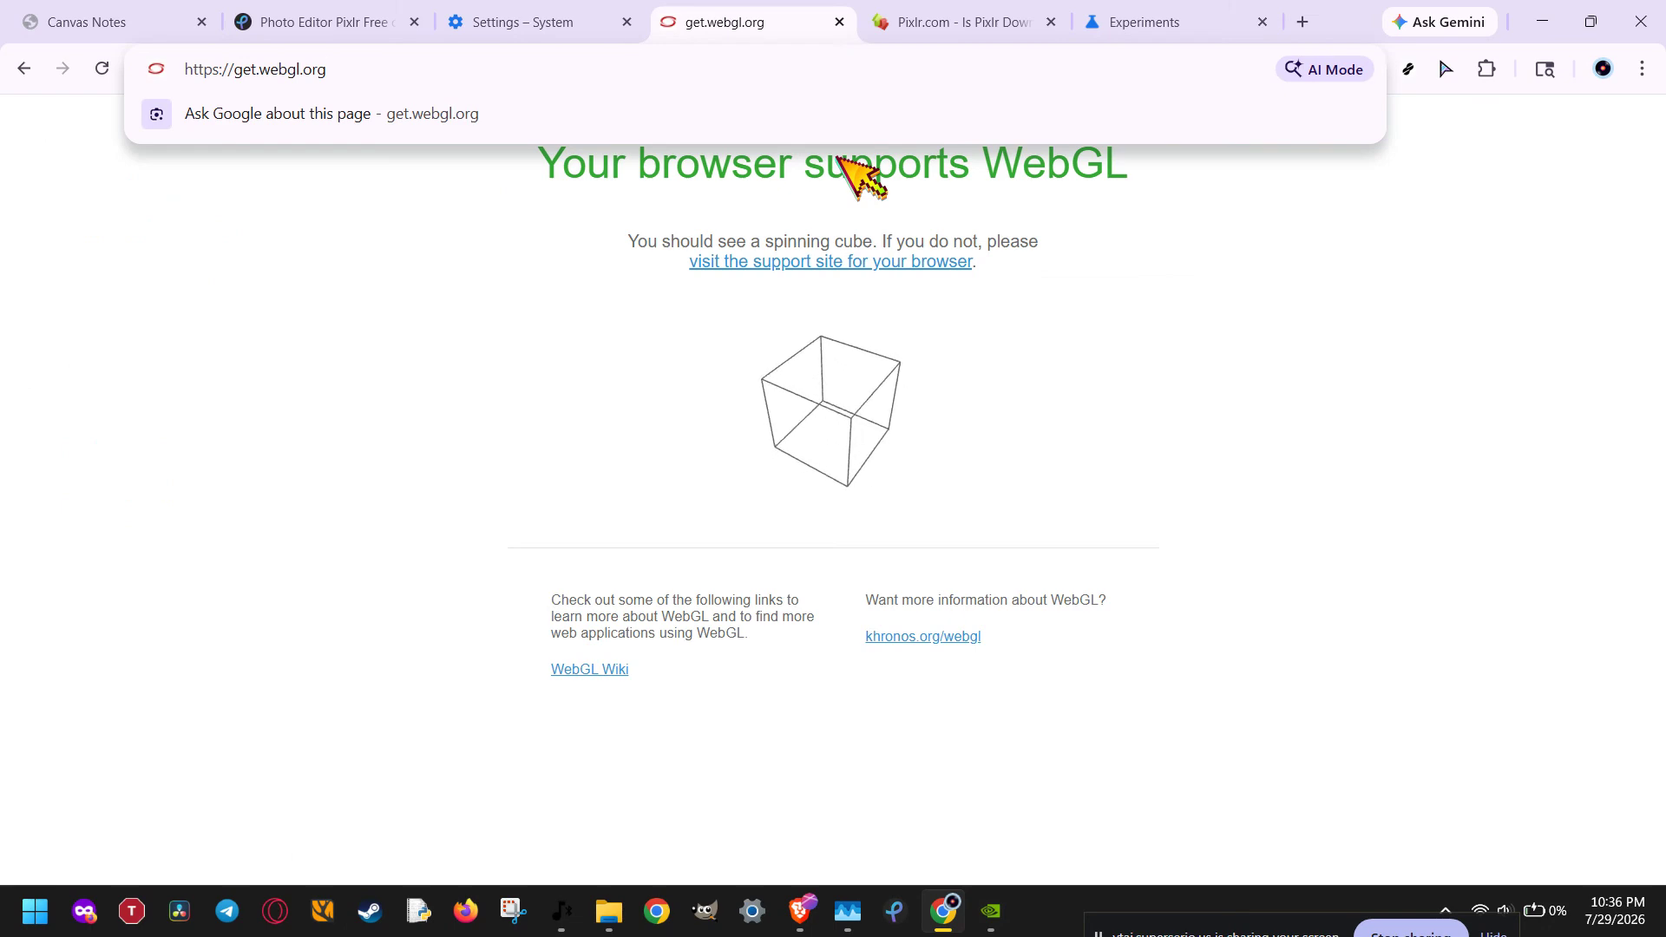
pyautogui.click(1190, 352)
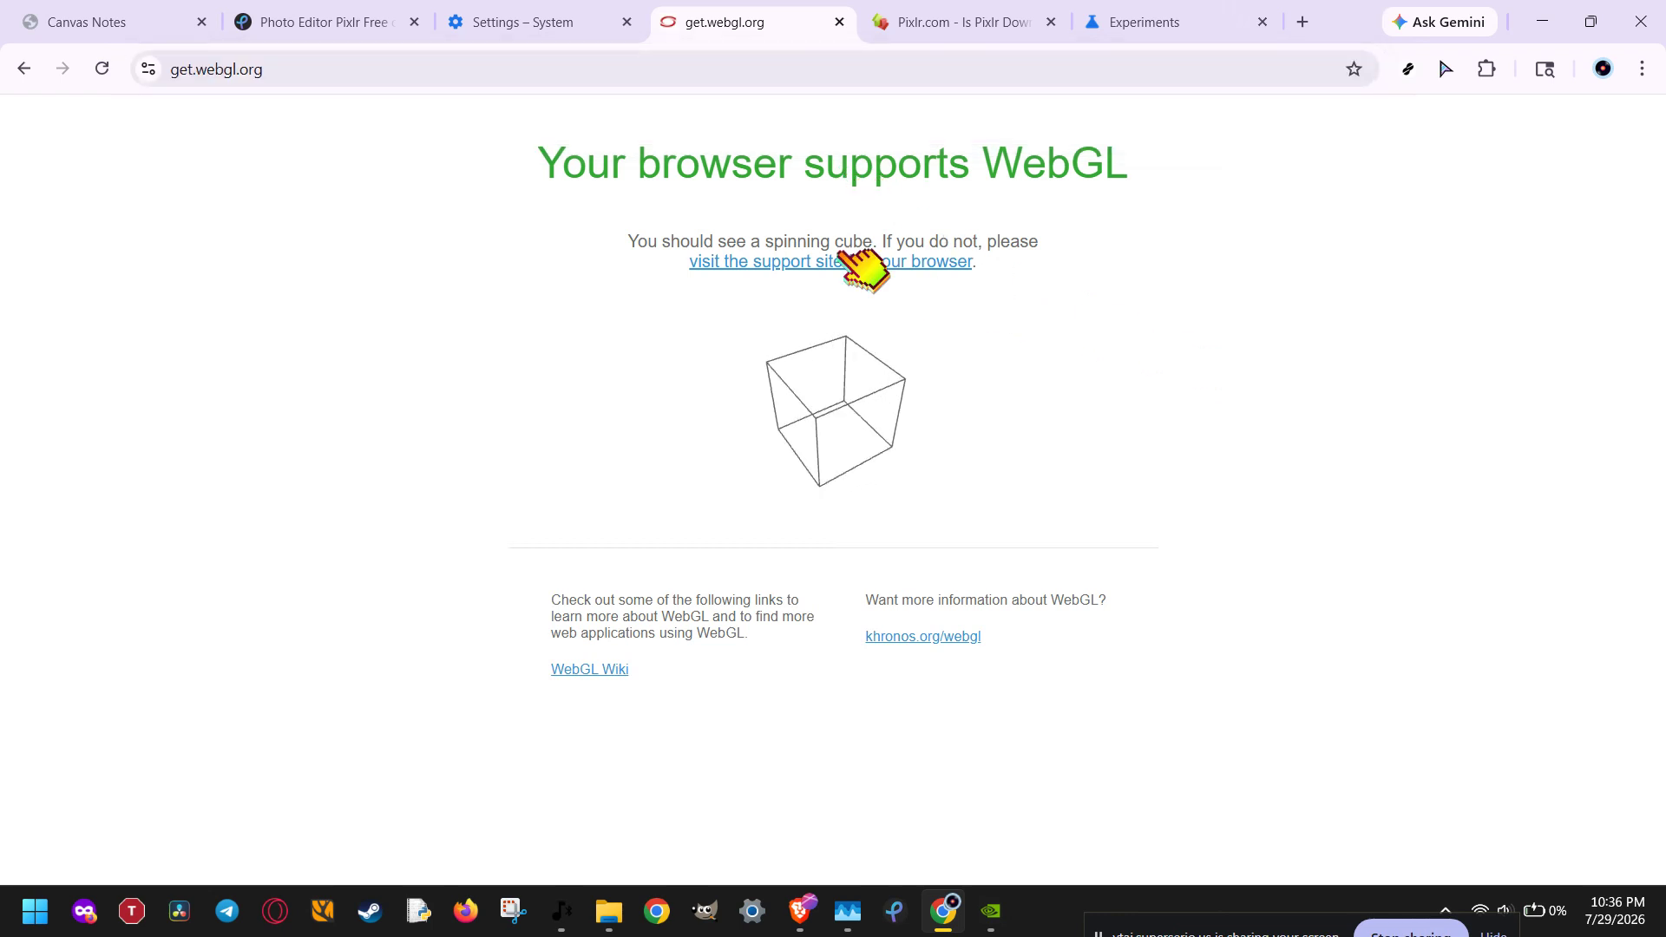
# Step: Return to the Pixlr editor and view the cookies and site data information for pixlr.com
pyautogui.click(301, 13)
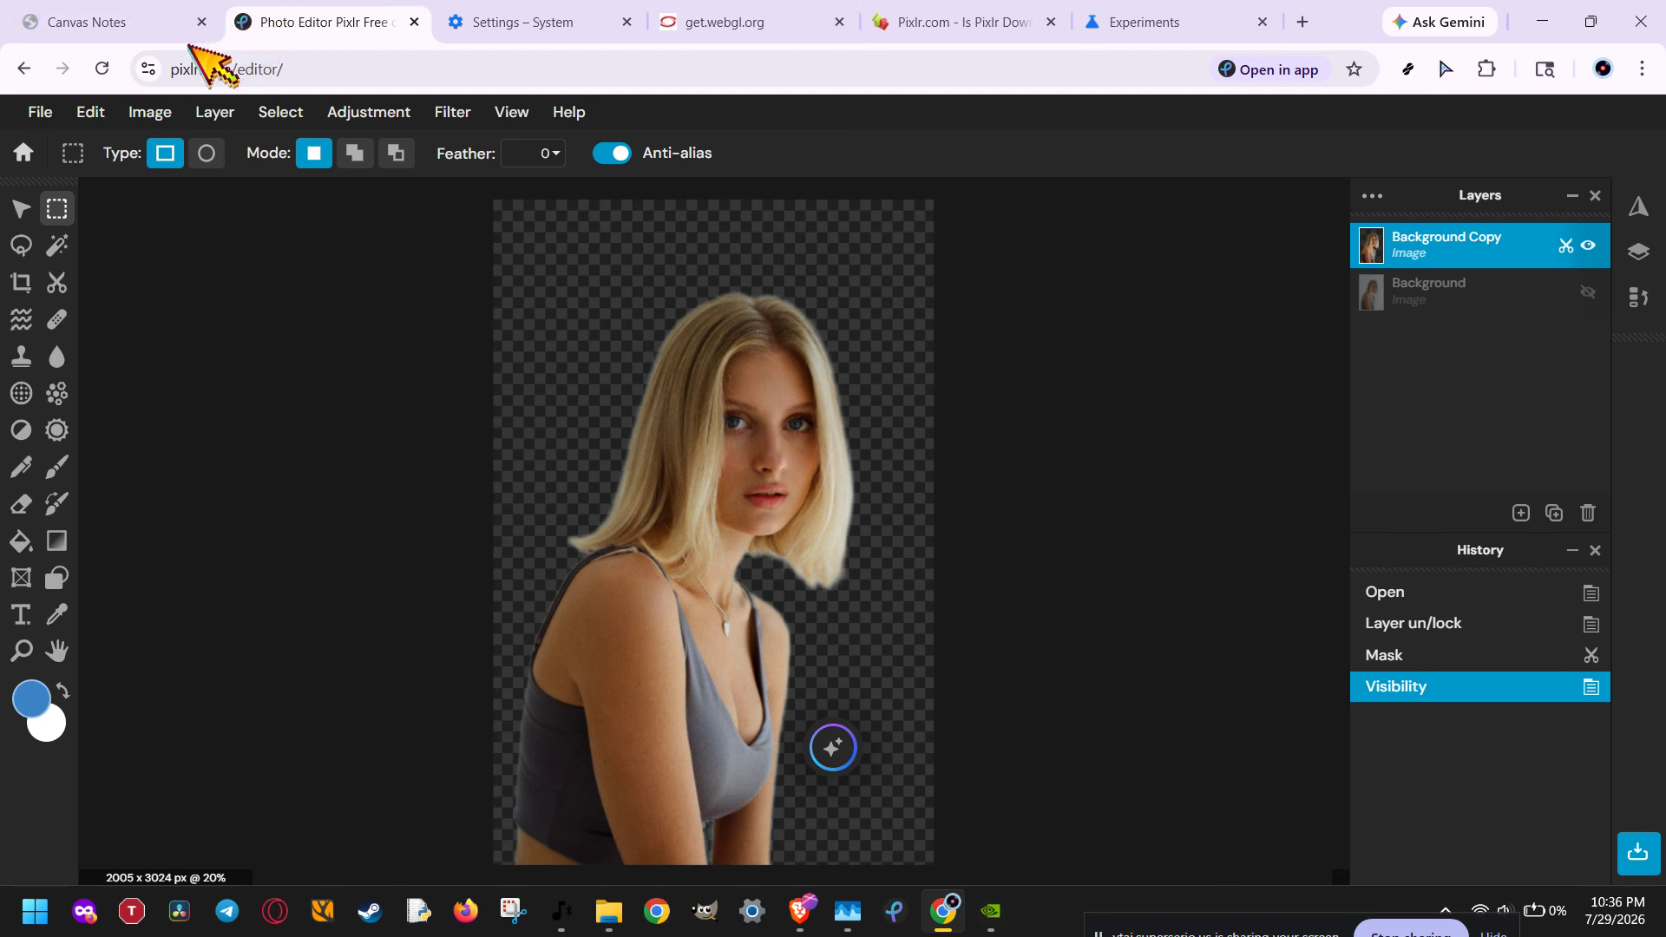
pyautogui.click(151, 68)
pyautogui.click(260, 228)
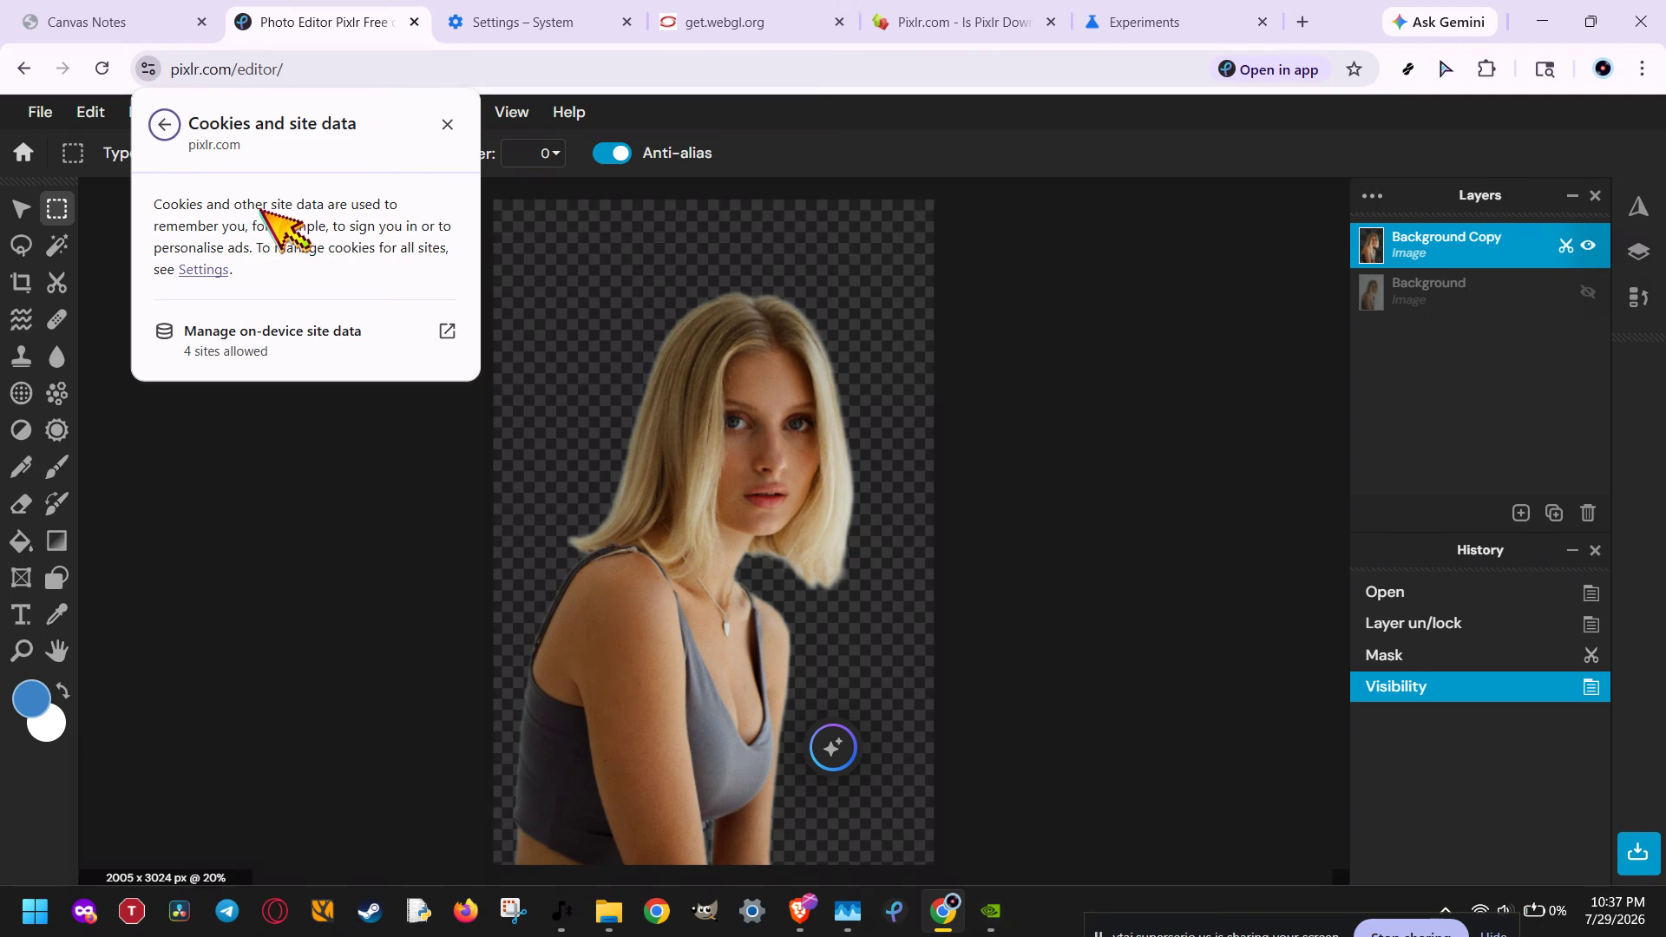
pyautogui.click(935, 124)
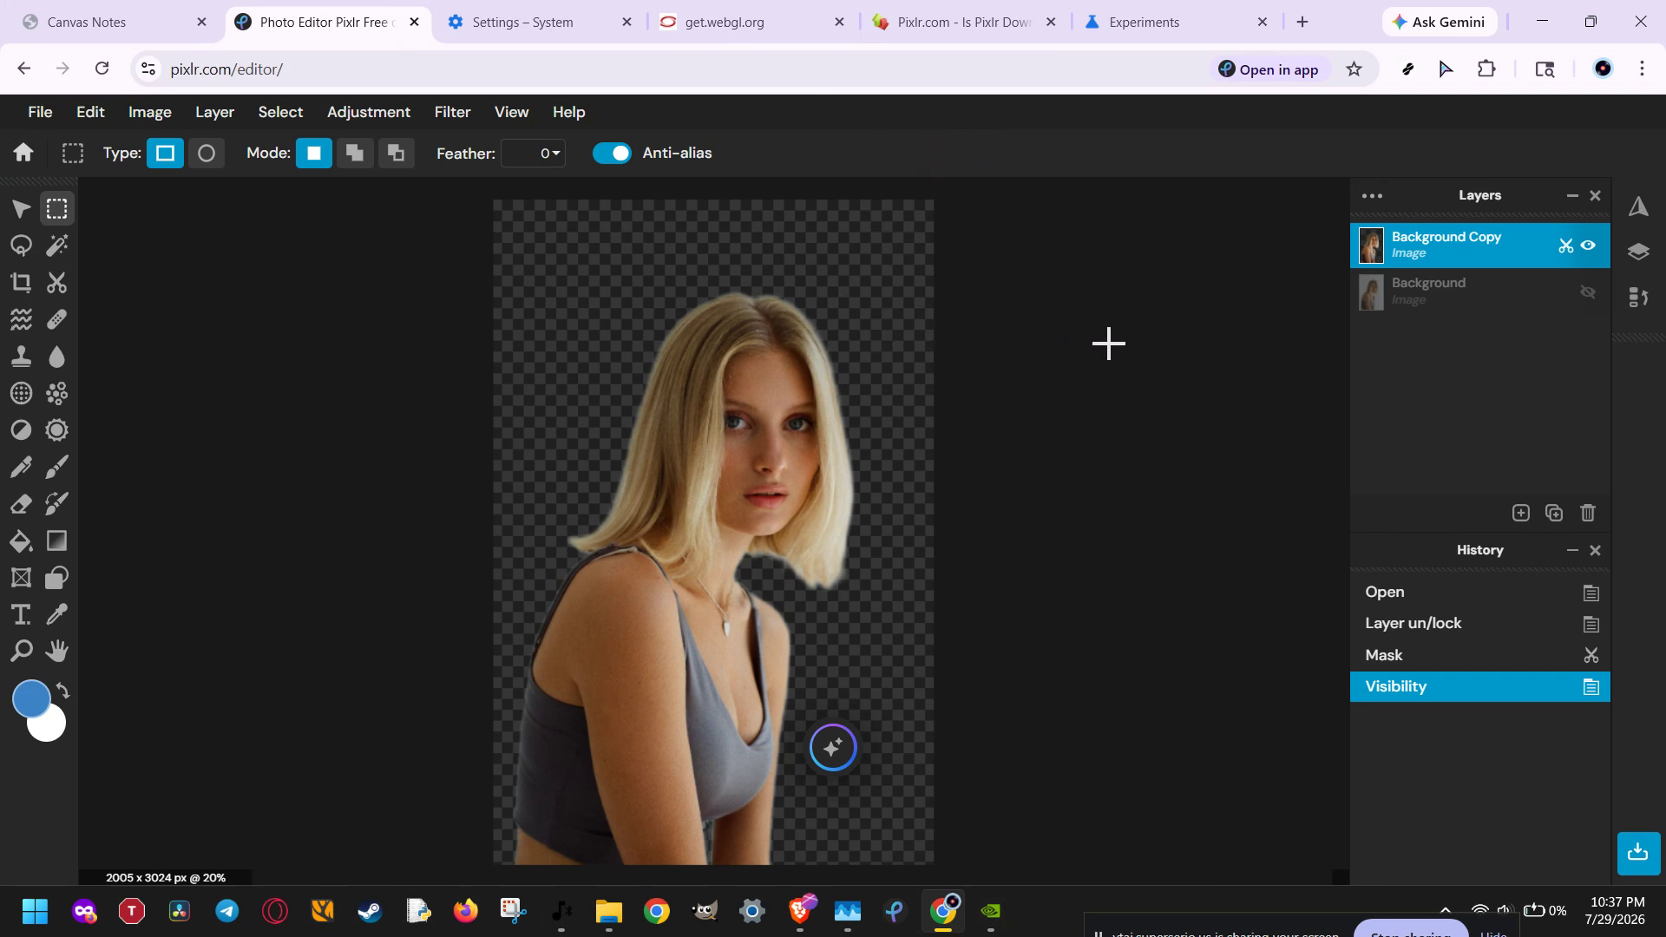
# Step: Start the Fish Eye filter on the Background Copy layer and set its Buldge to 137
pyautogui.click(453, 112)
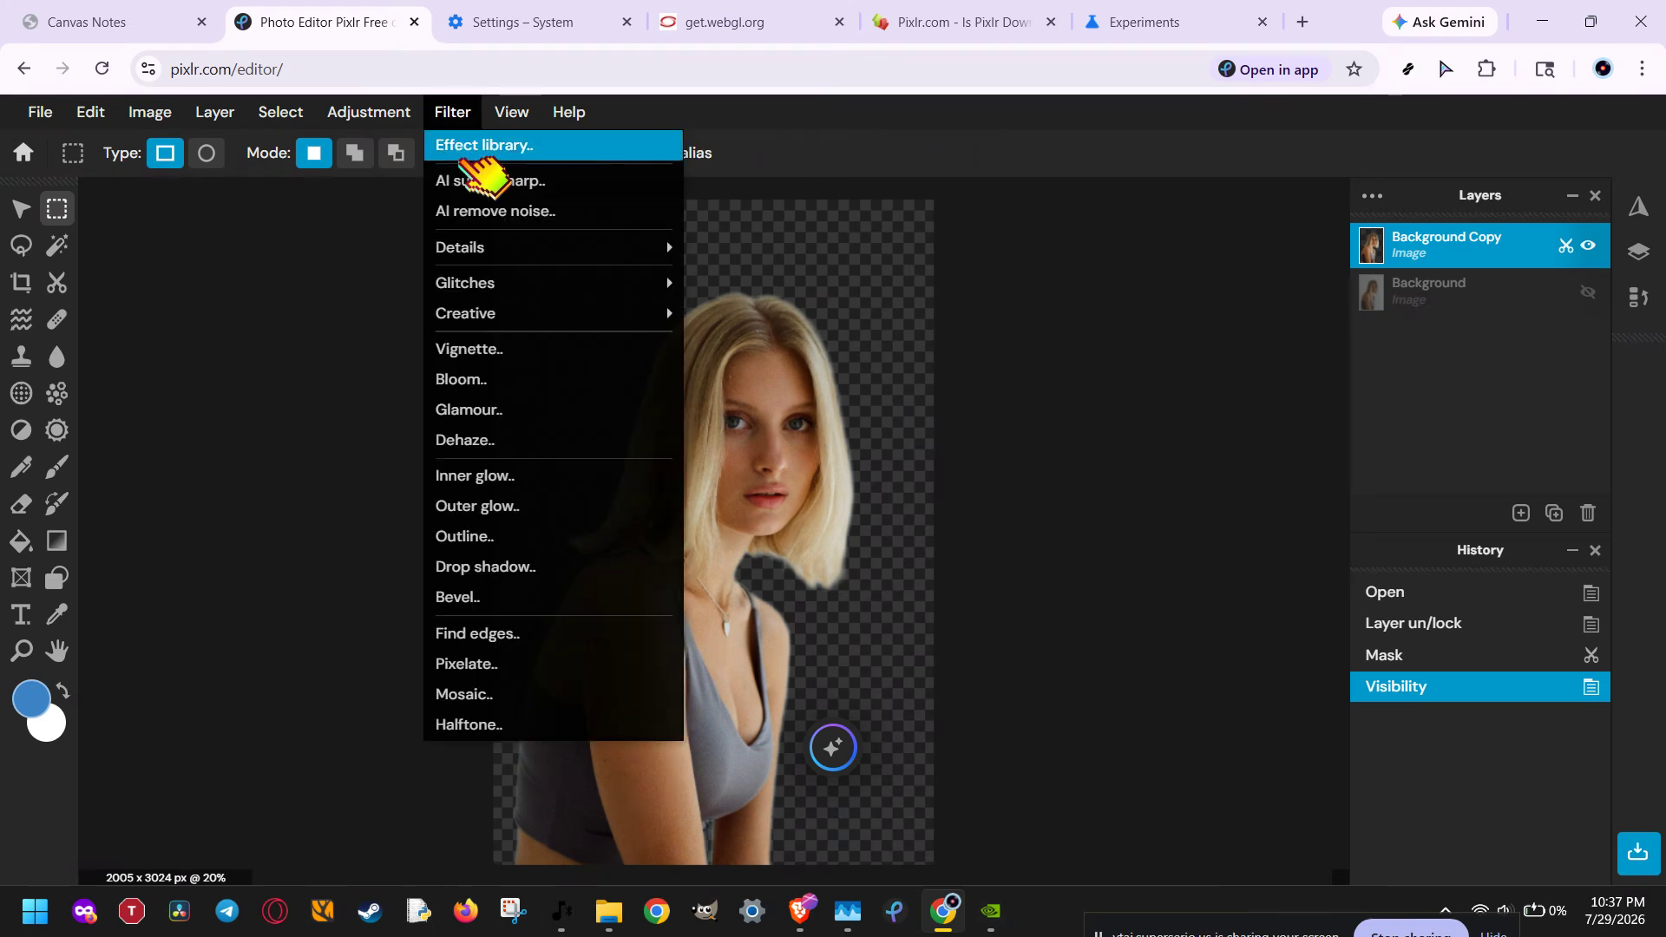
pyautogui.moveTo(539, 314)
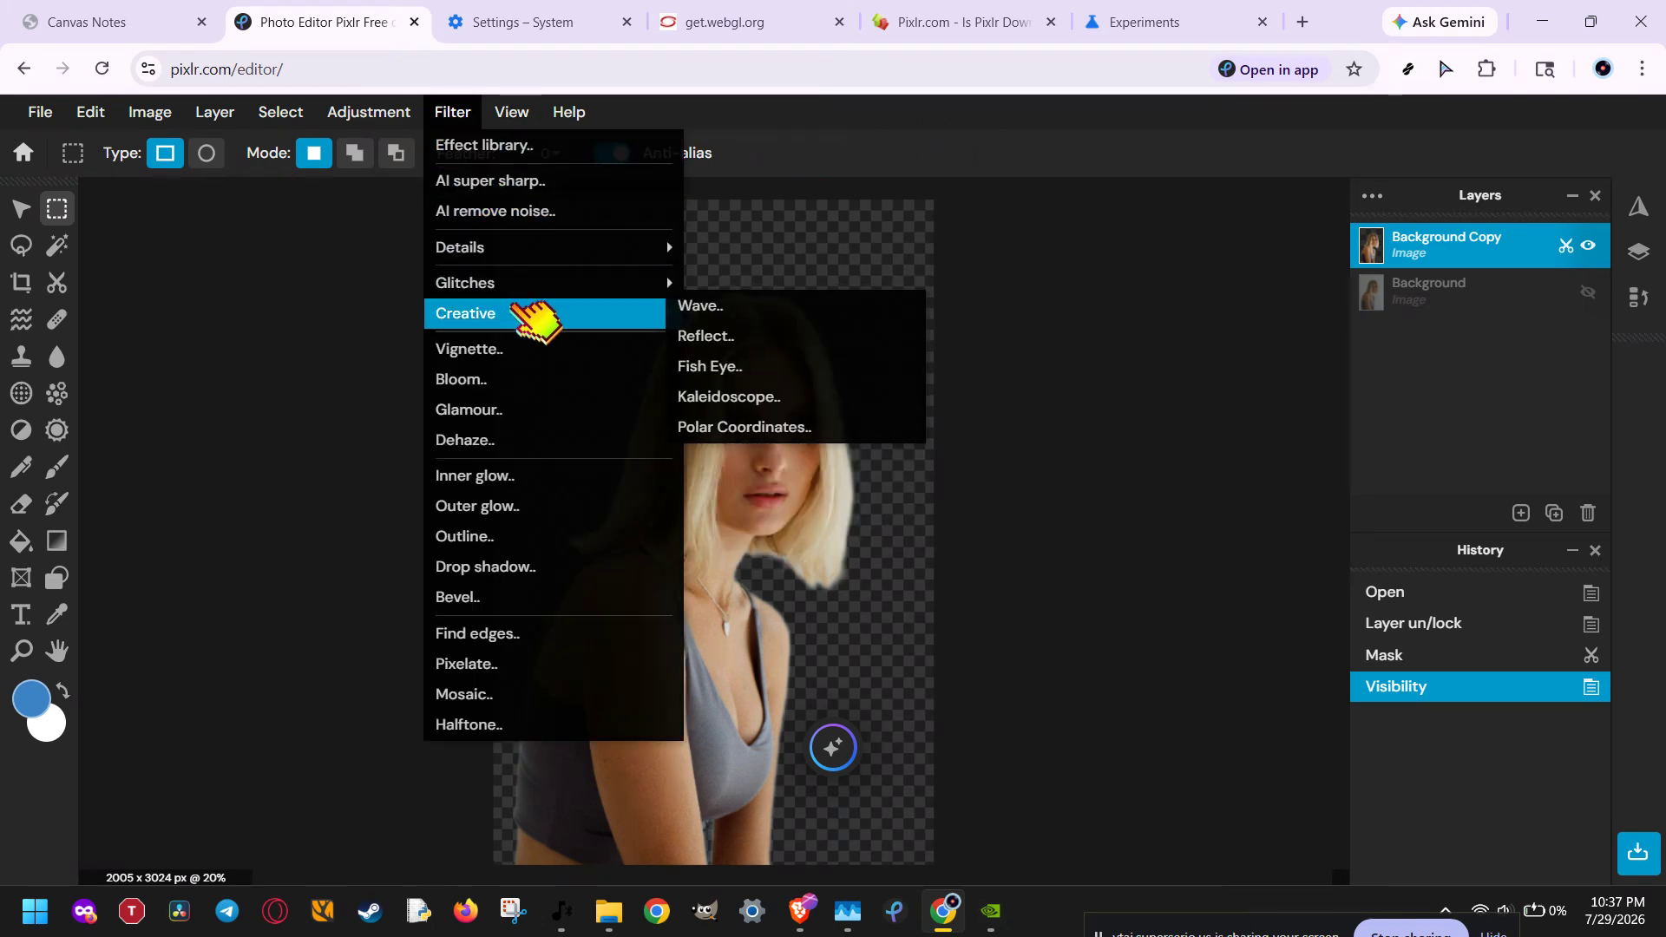
pyautogui.click(753, 368)
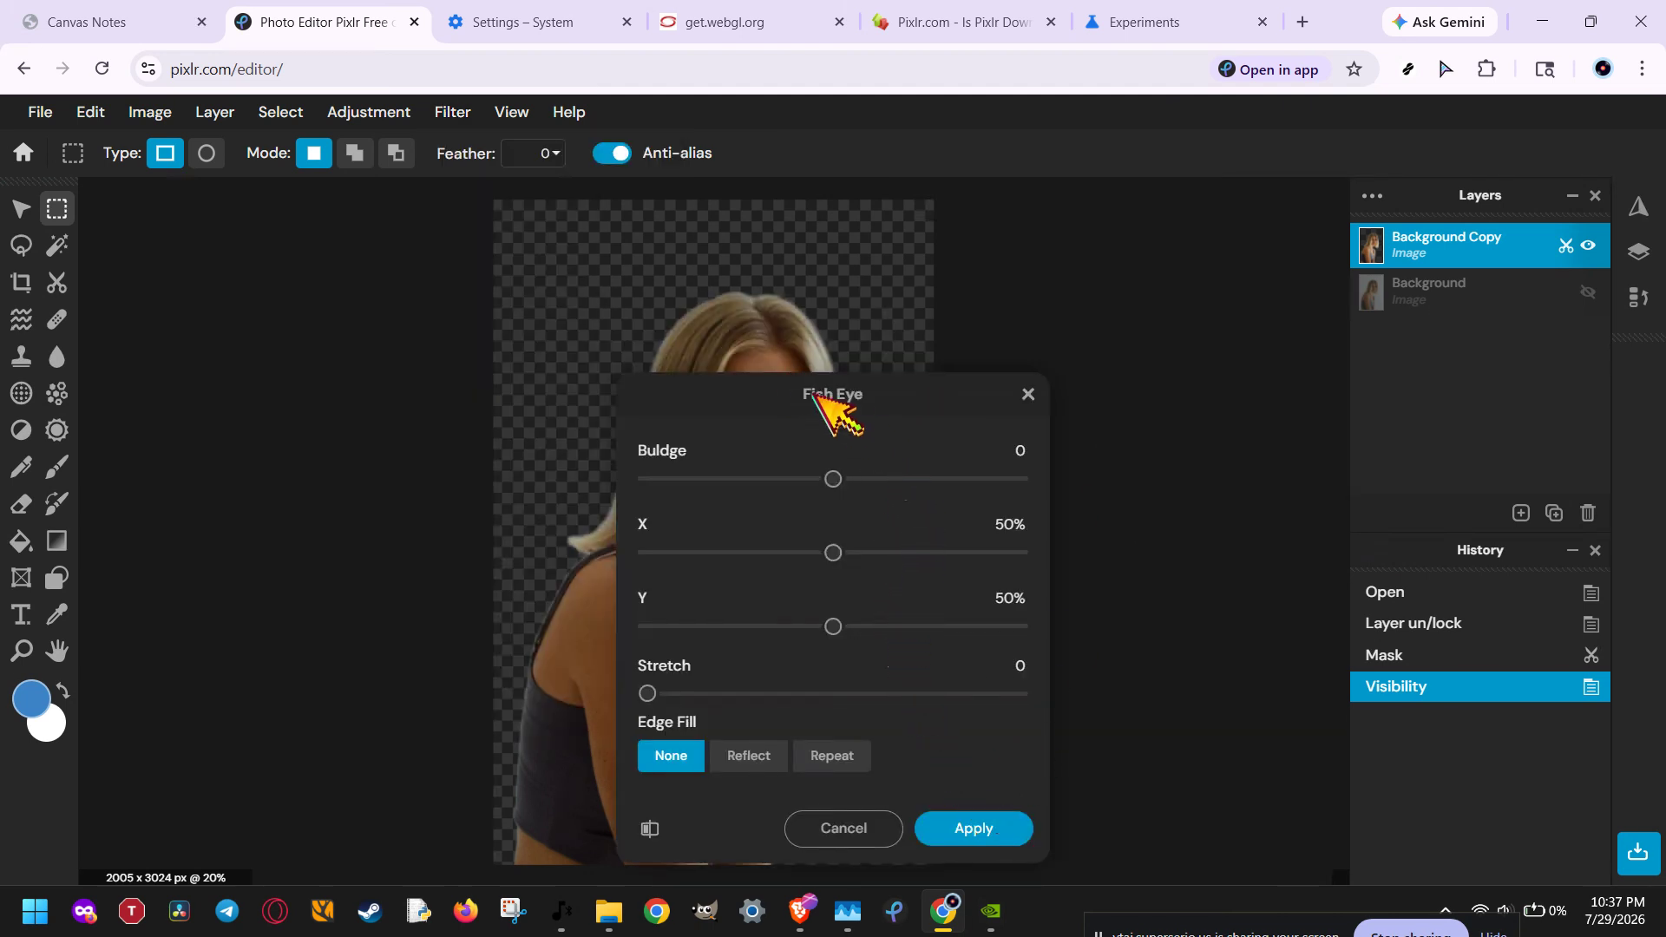
pyautogui.moveTo(825, 398); pyautogui.dragTo(1237, 374)
pyautogui.moveTo(1249, 455); pyautogui.dragTo(1411, 456)
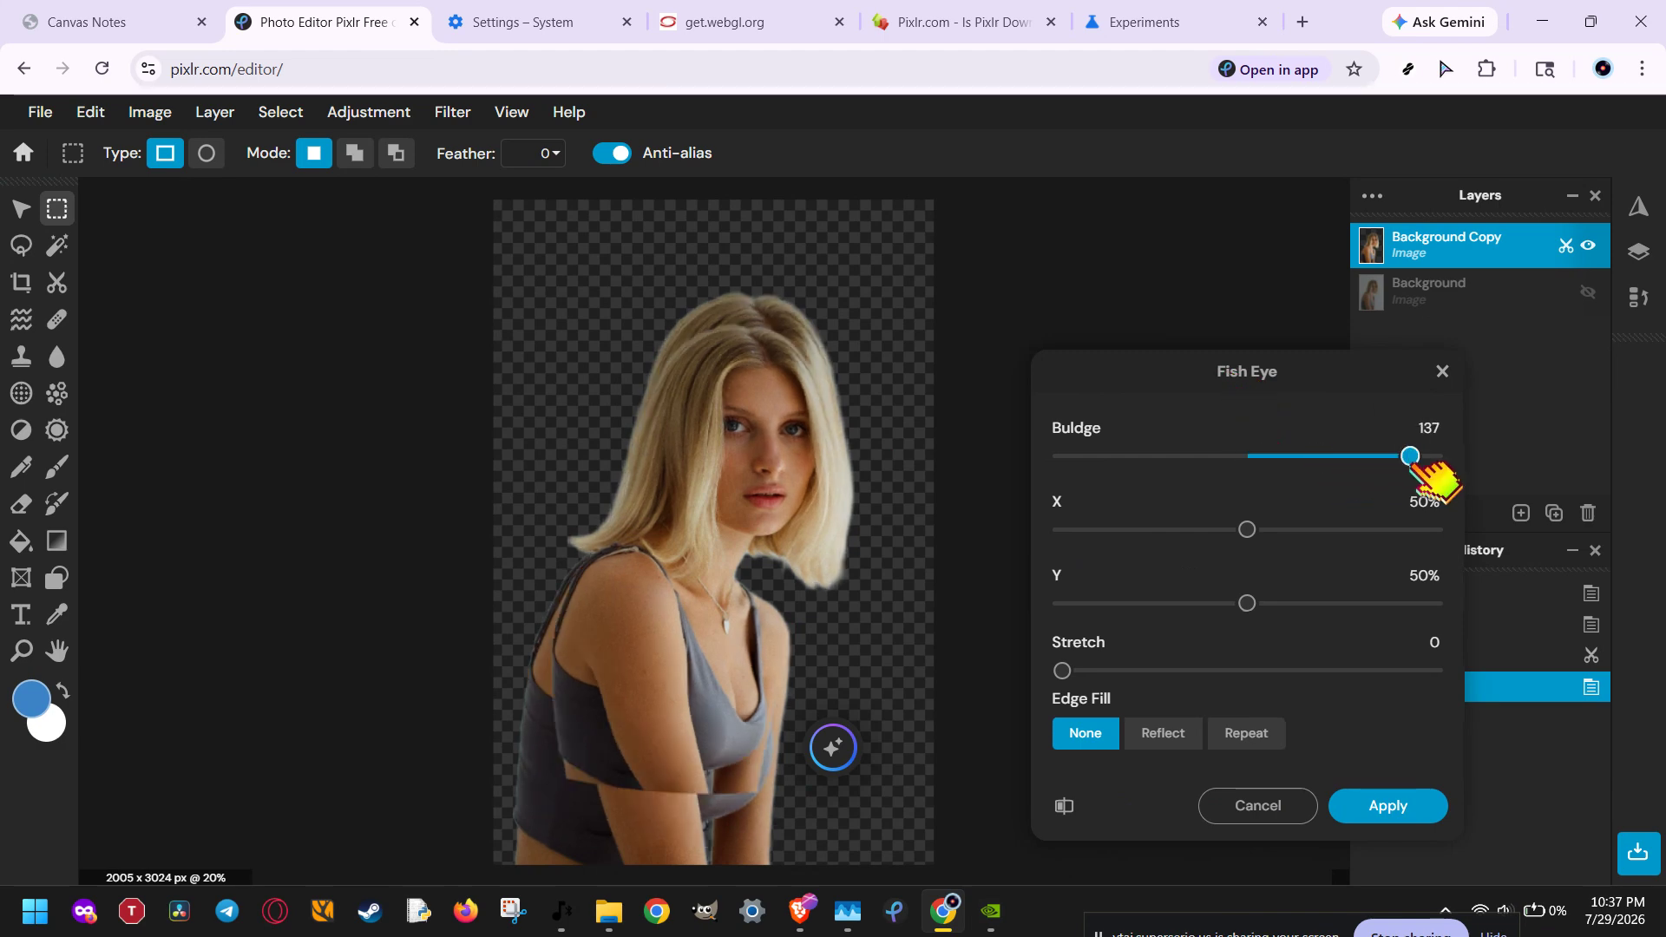
# Step: Set the Fish Eye X position to 66%, reduce its Y position well below 50%, and apply the filter
pyautogui.click(1308, 529)
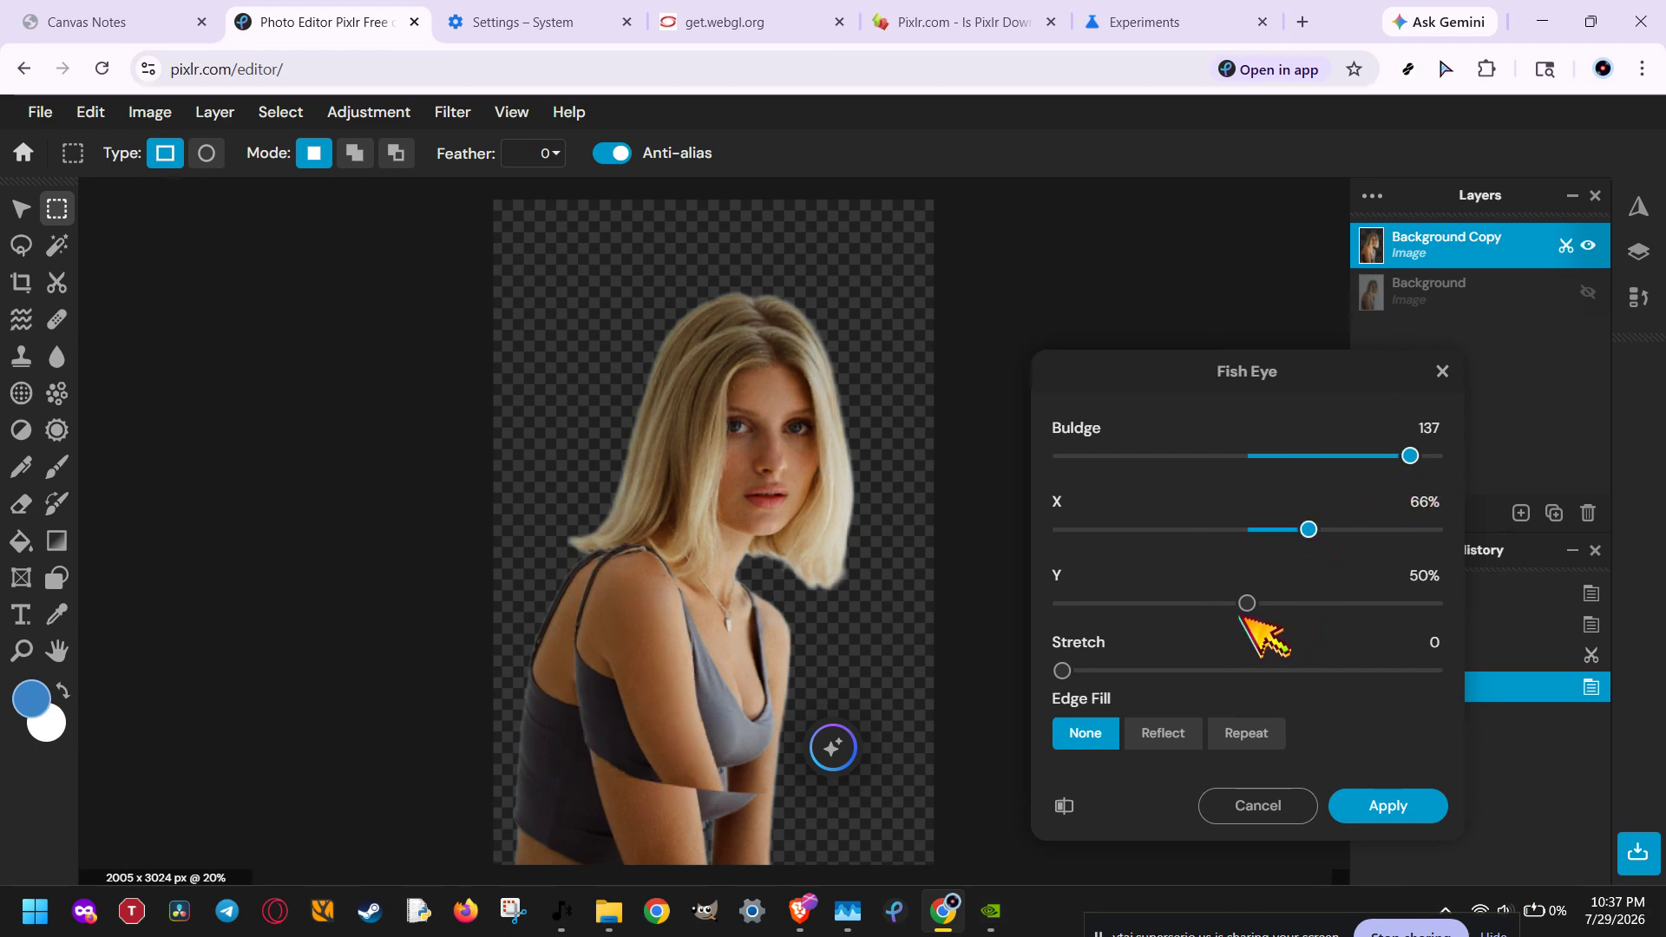
pyautogui.click(1199, 603)
pyautogui.moveTo(1173, 611); pyautogui.dragTo(1134, 602)
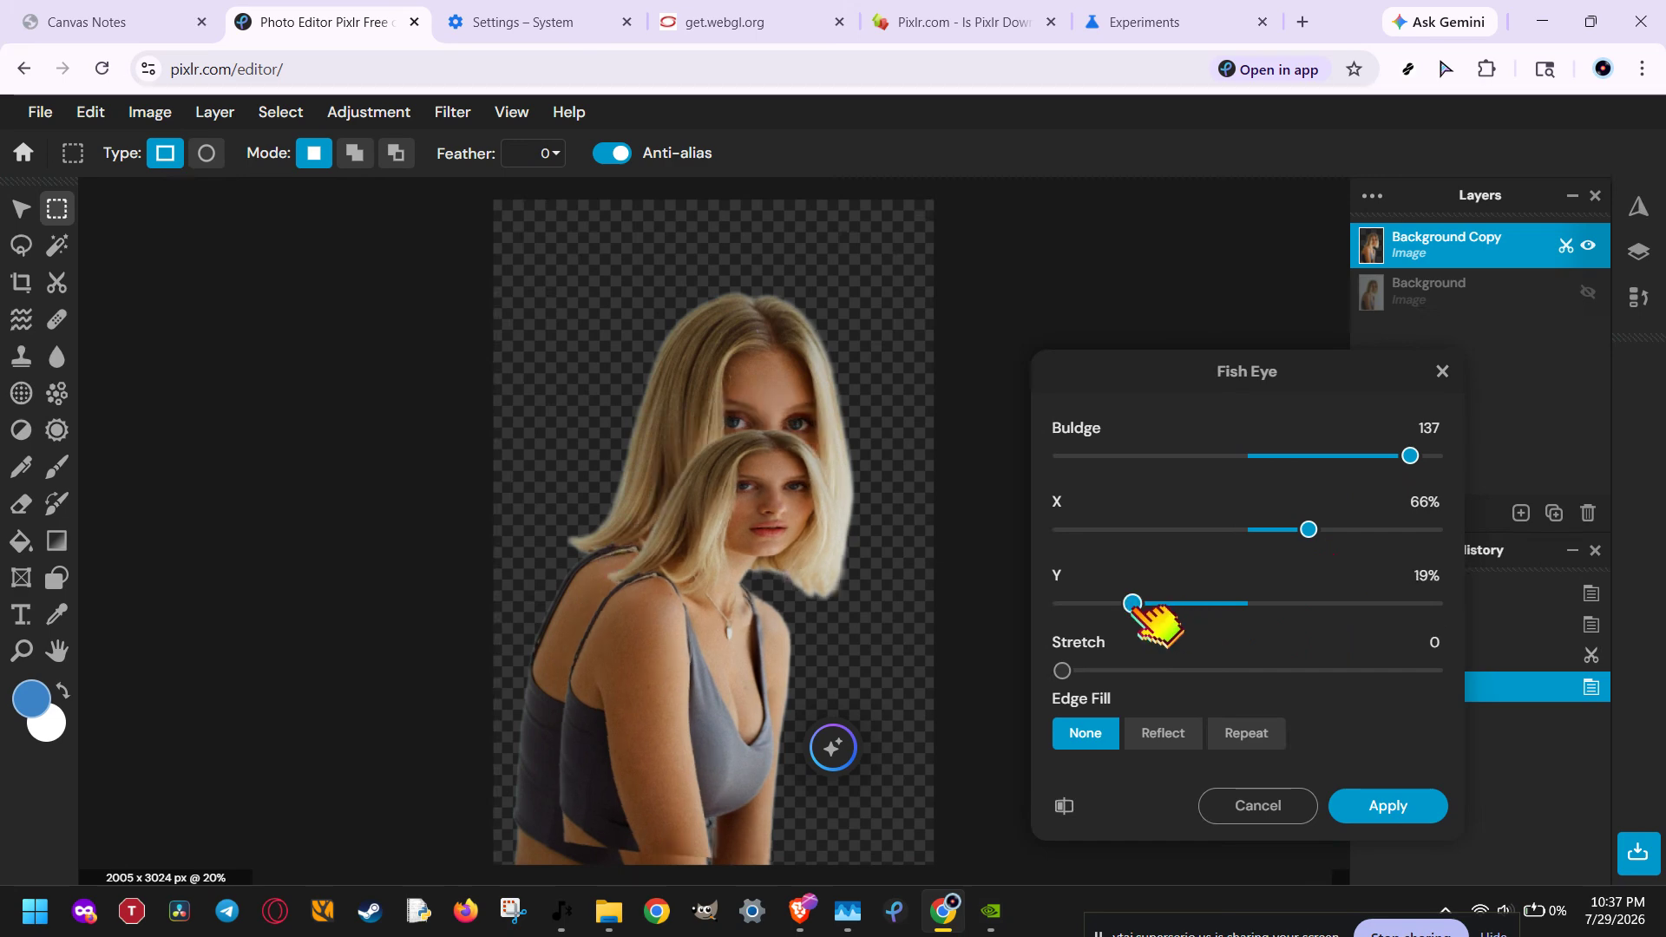
pyautogui.click(1309, 604)
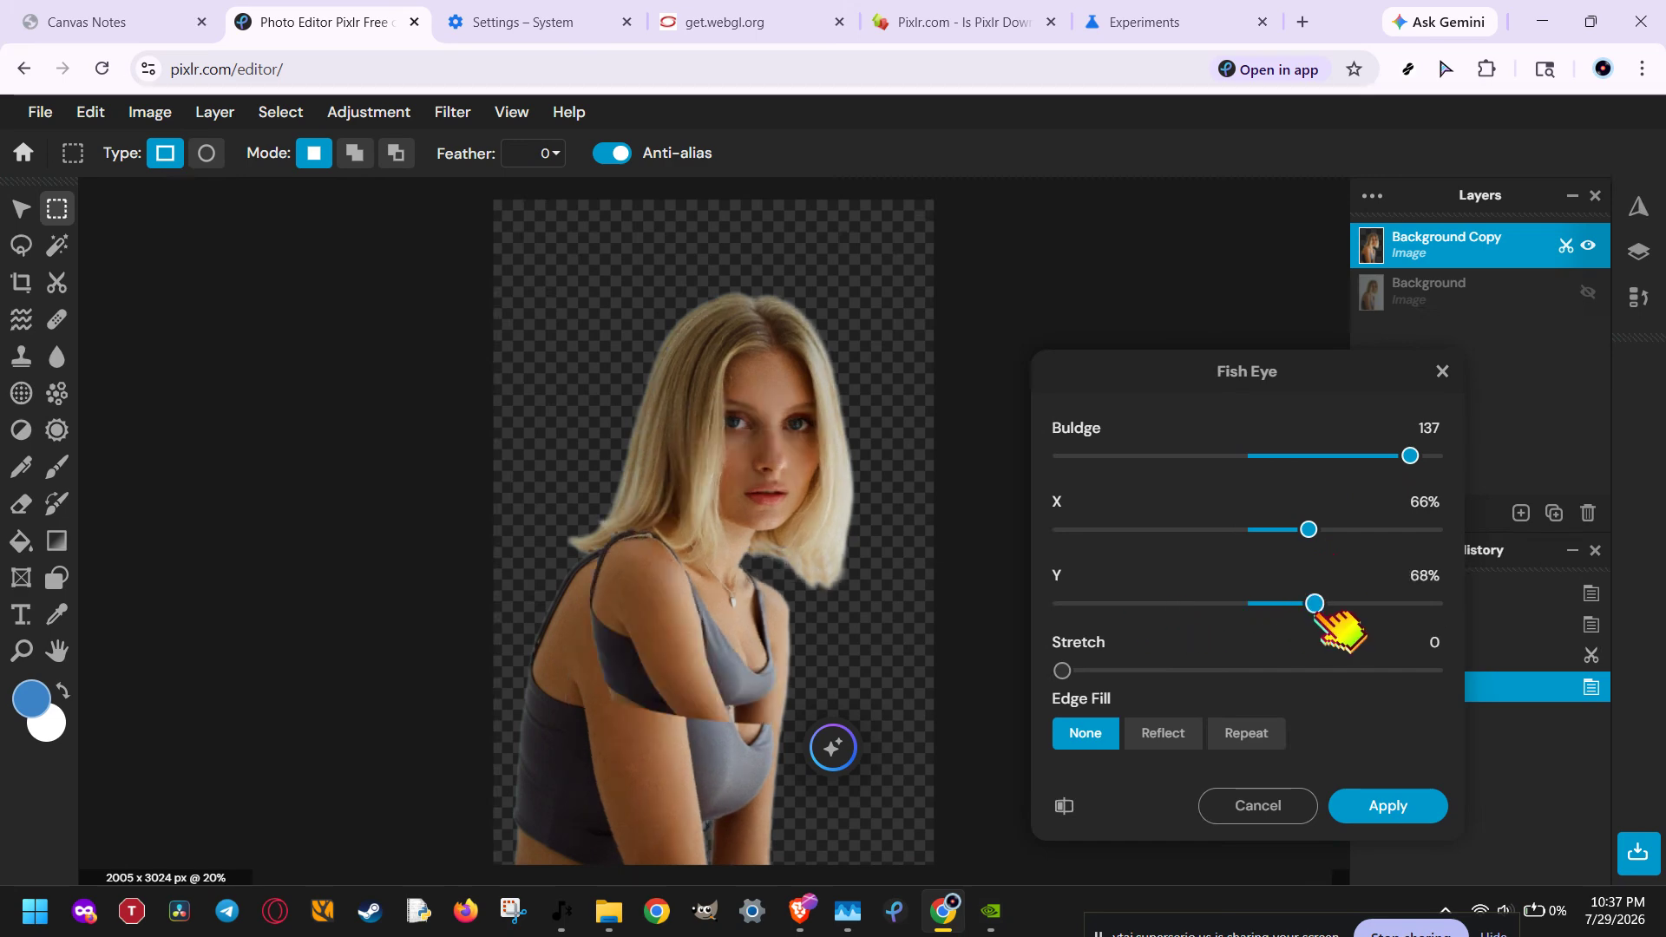
pyautogui.click(1150, 603)
pyautogui.click(1389, 809)
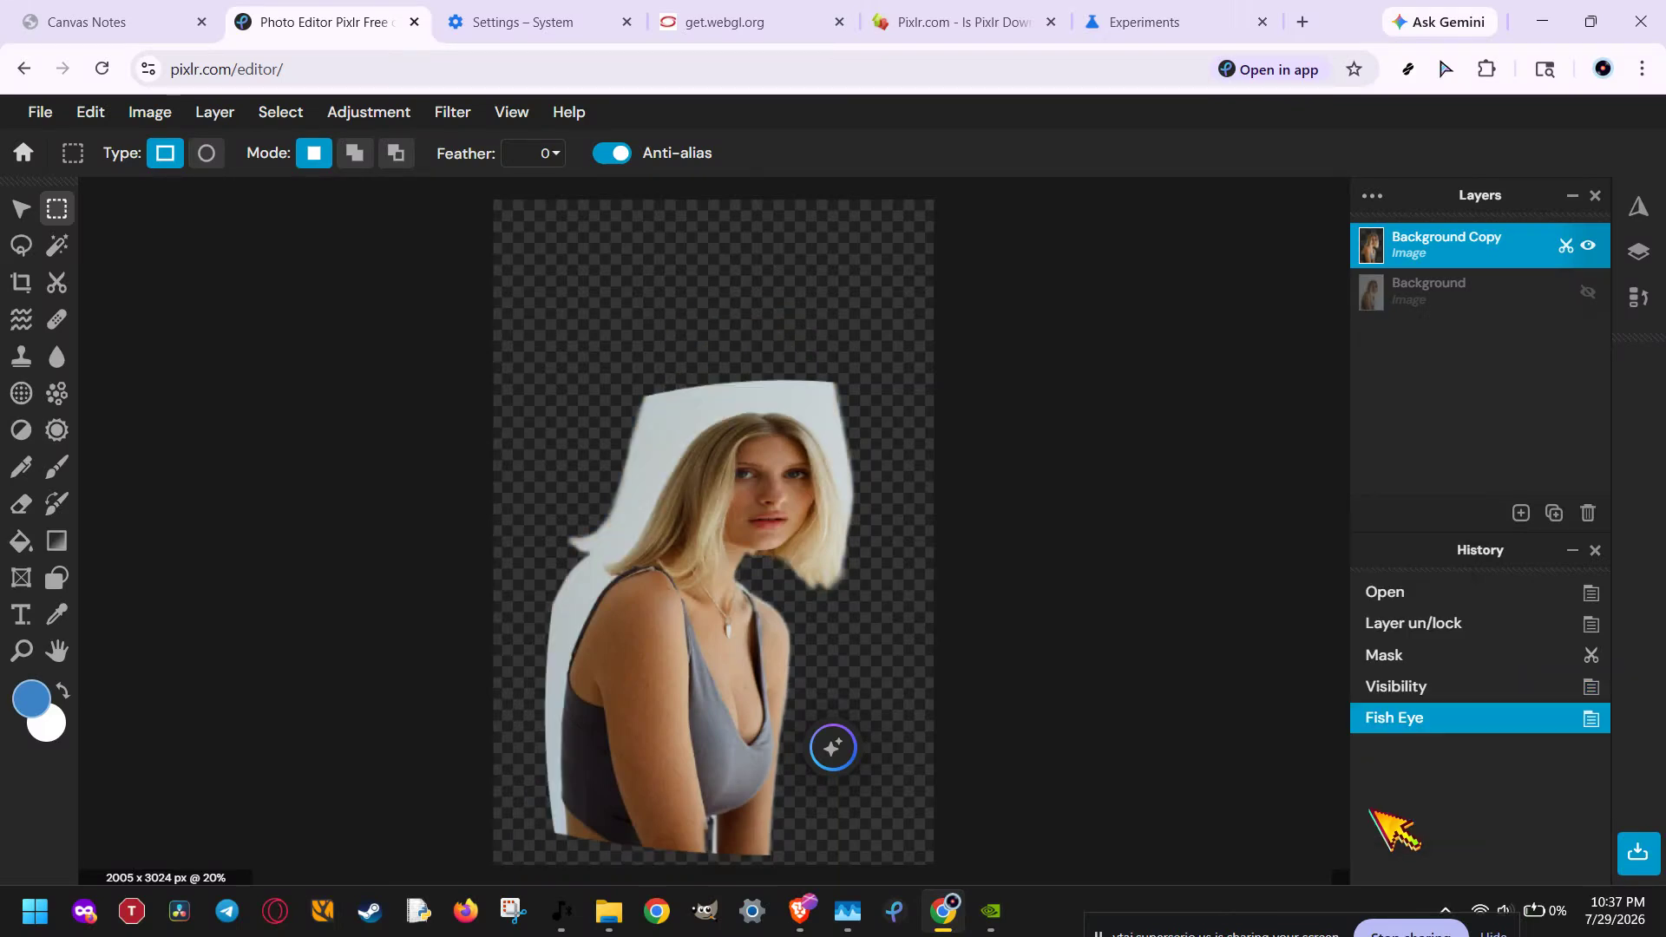
# Step: Load the Pixlr site in a new Incognito window, and close that window
pyautogui.click(1641, 69)
pyautogui.click(1471, 235)
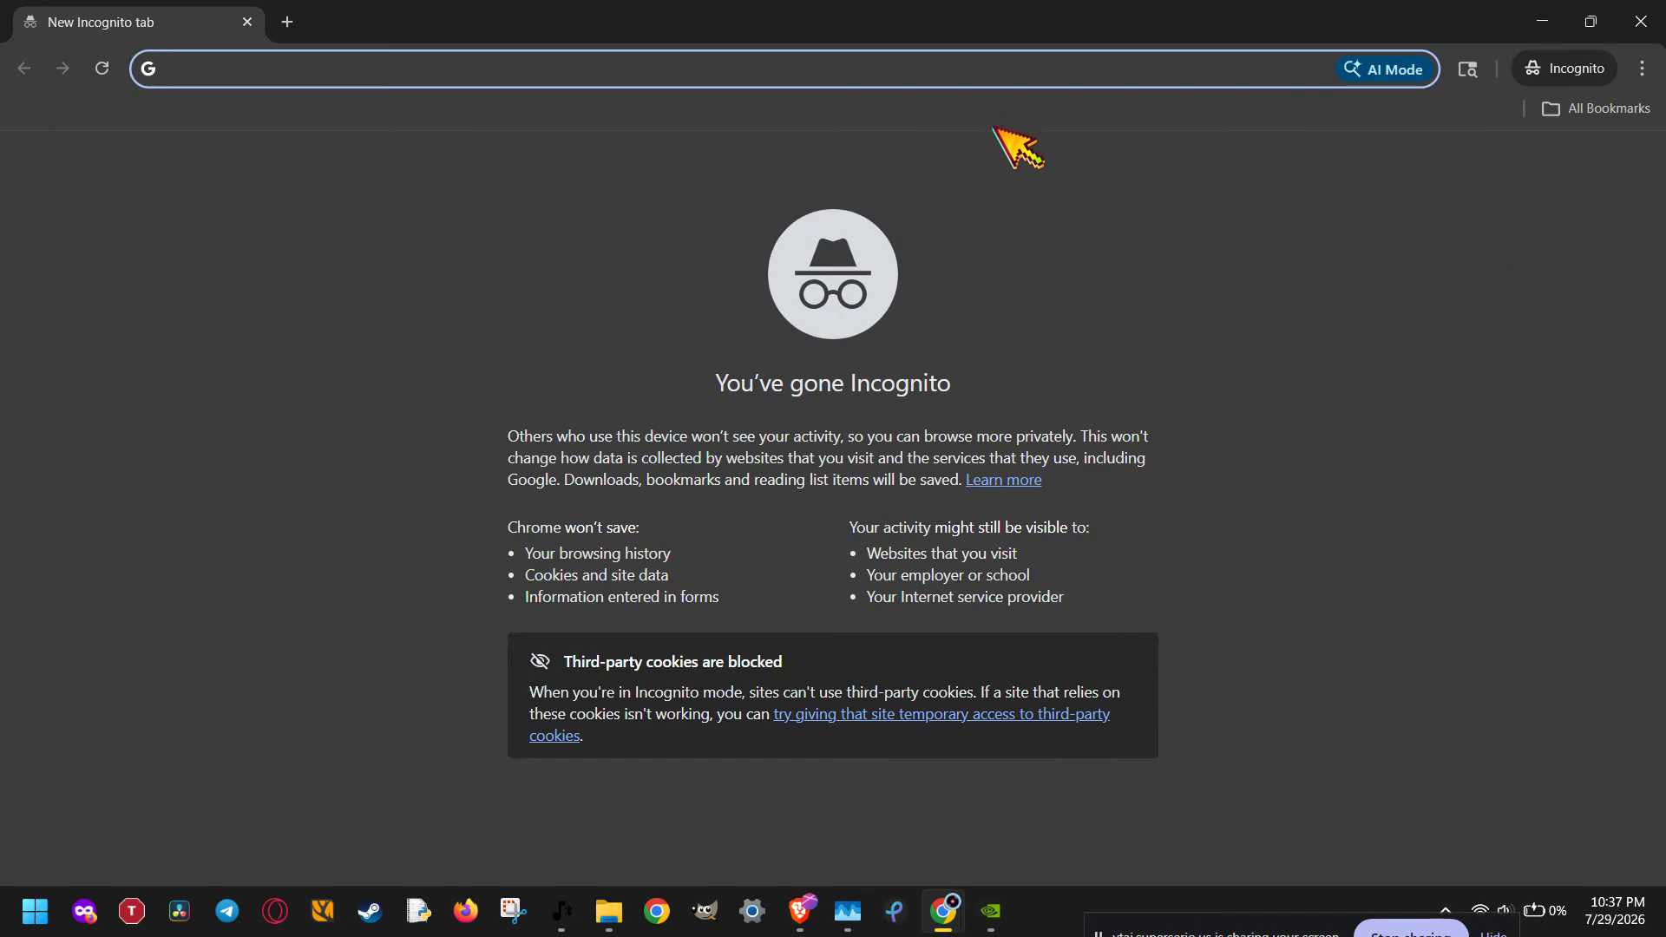
pyautogui.write('pixlr')
pyautogui.press('Return')
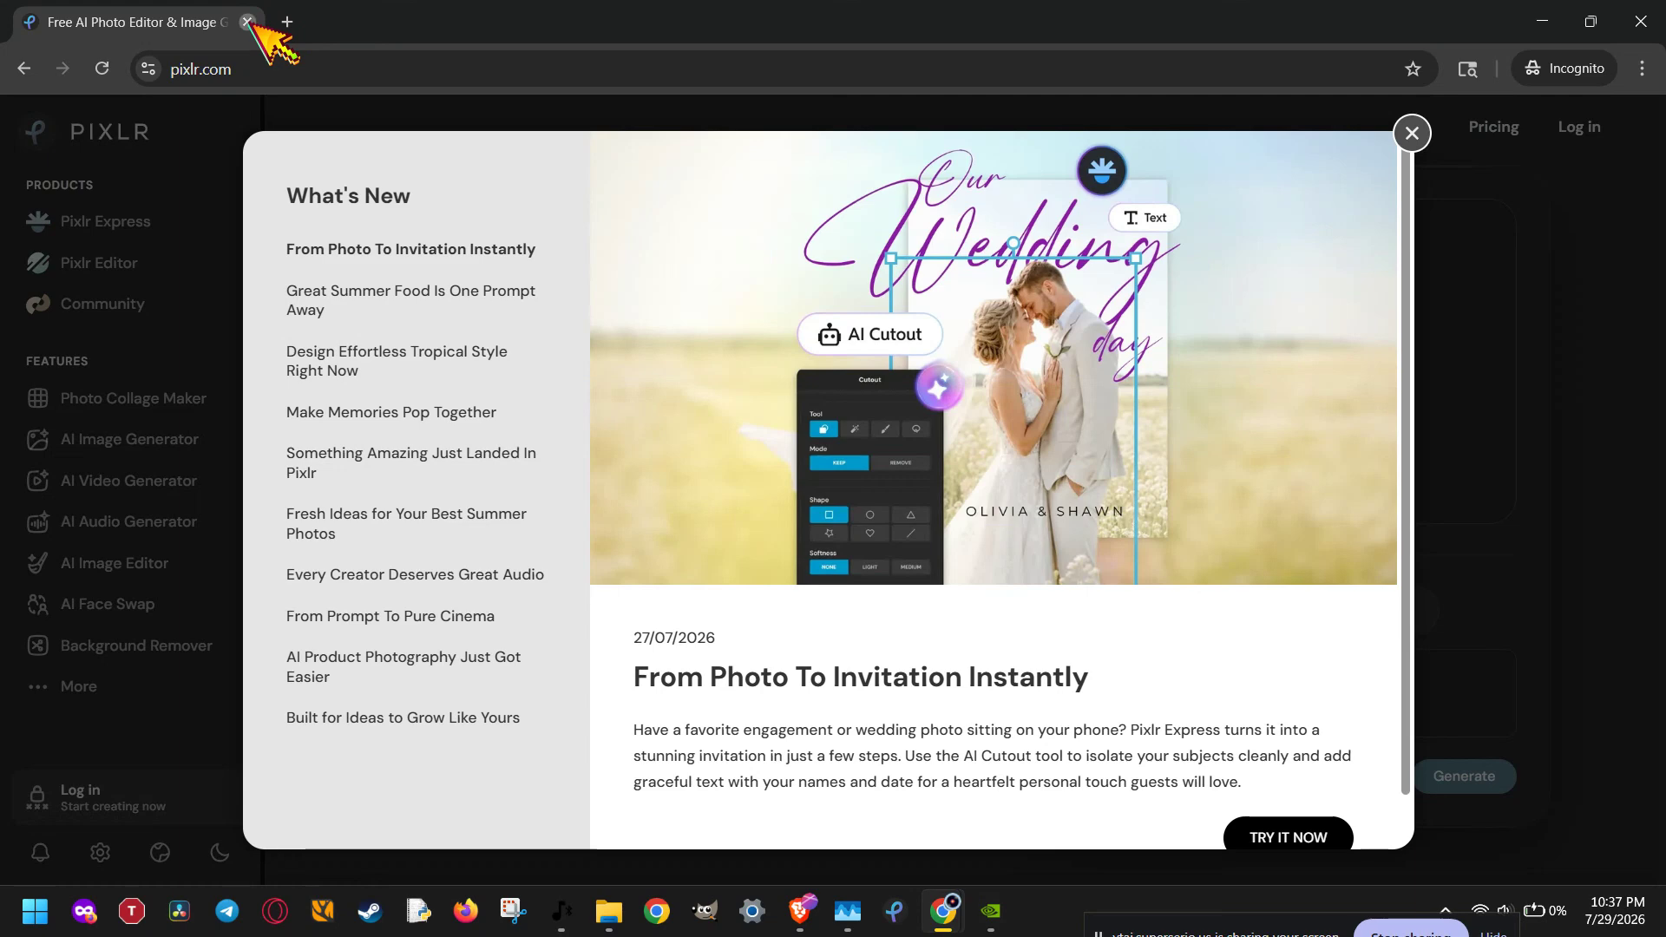
pyautogui.click(248, 21)
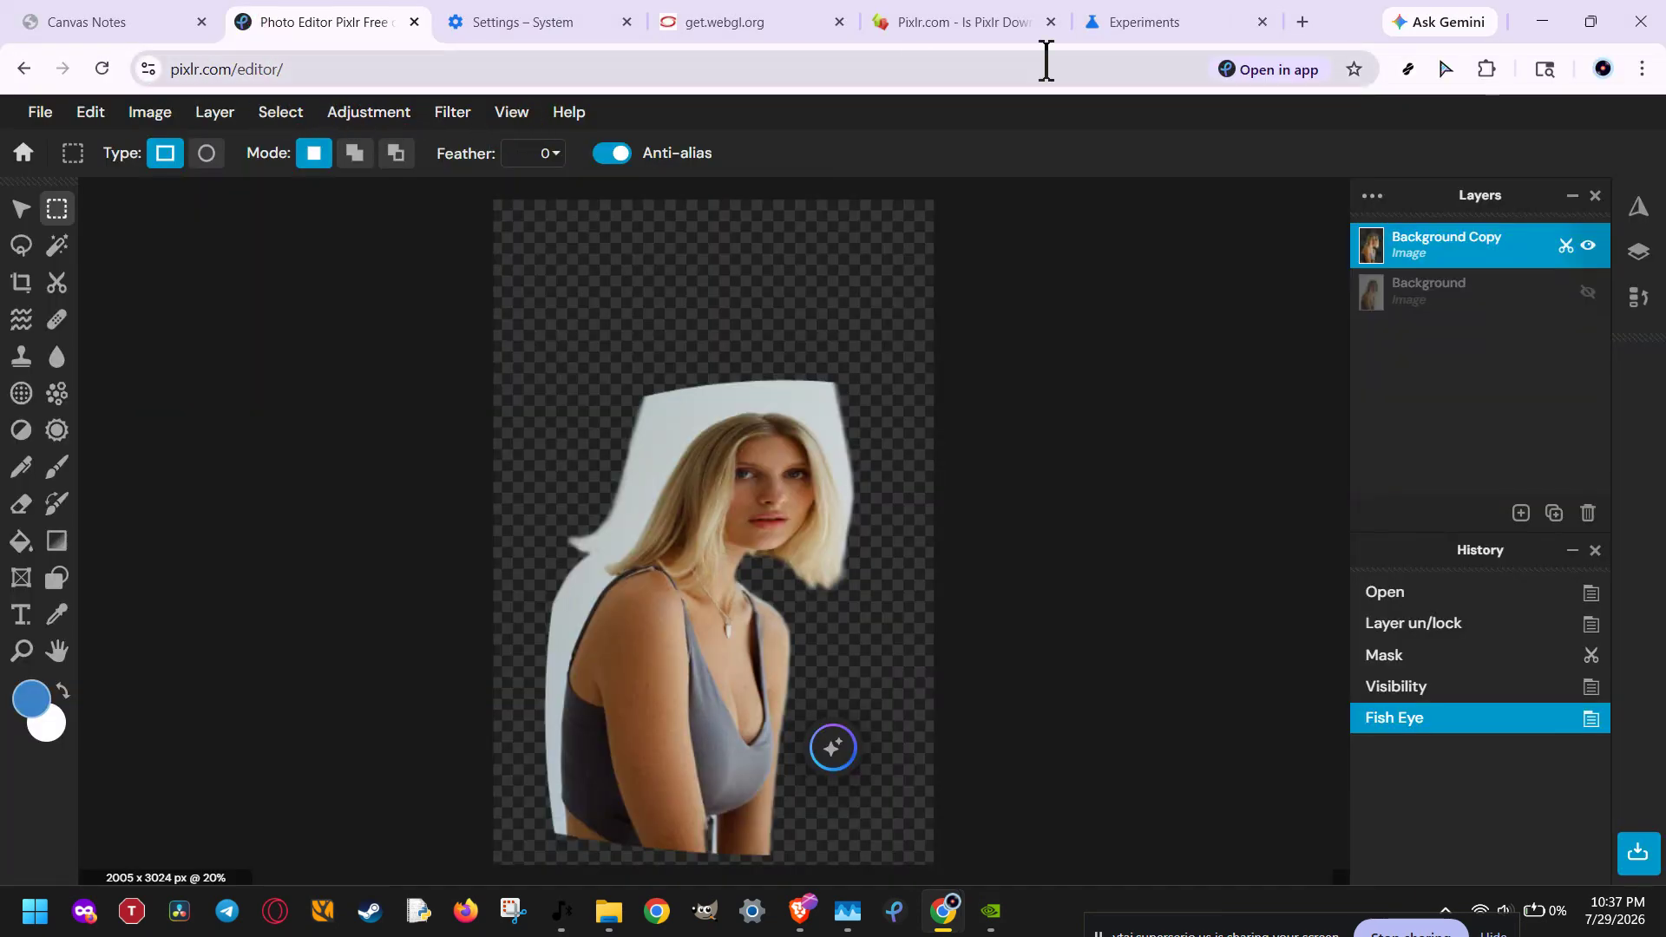
# Step: View the available actions for the Adblock Plus browser extension and close them without changing anything
pyautogui.click(1486, 69)
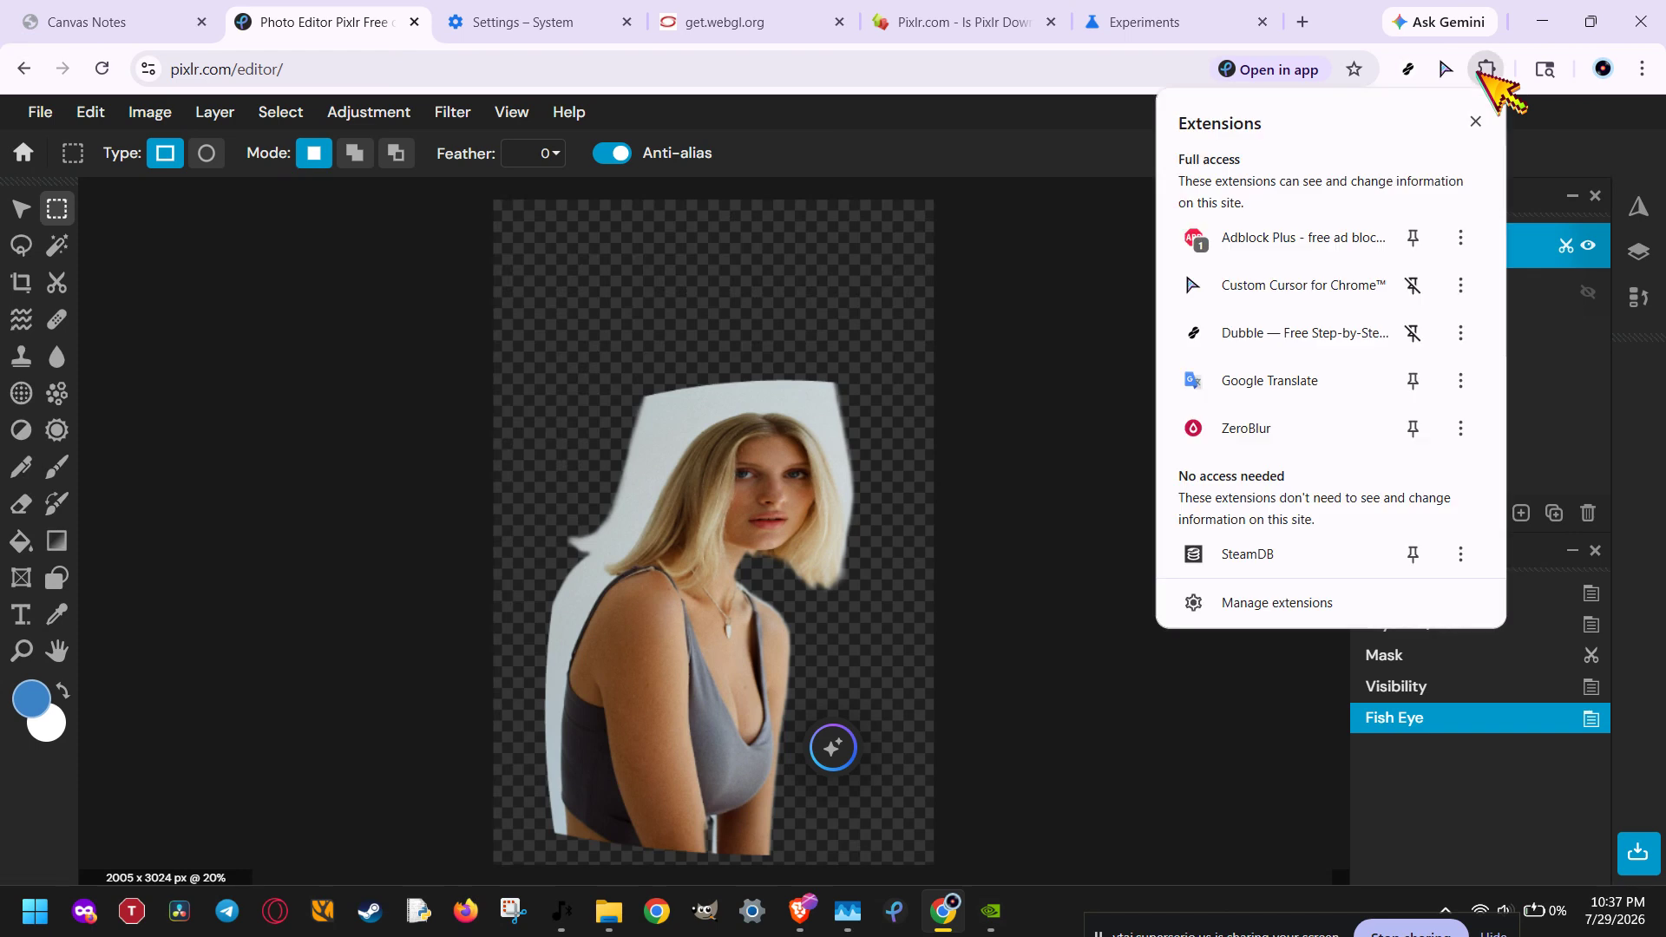
pyautogui.click(1463, 237)
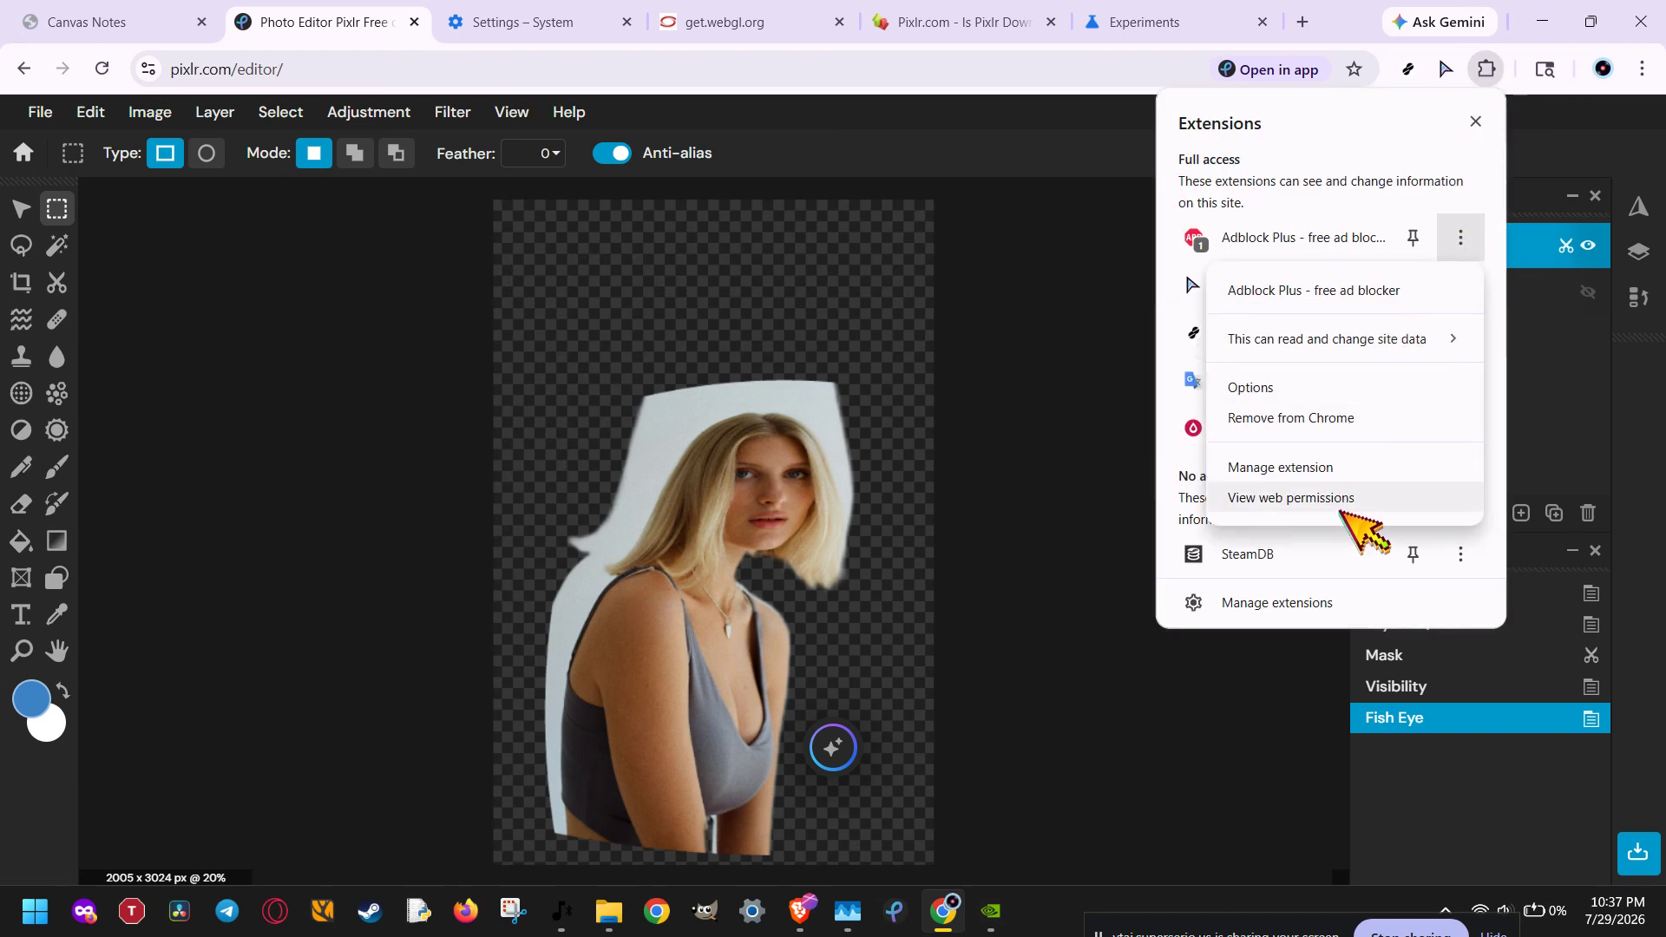
pyautogui.click(1126, 156)
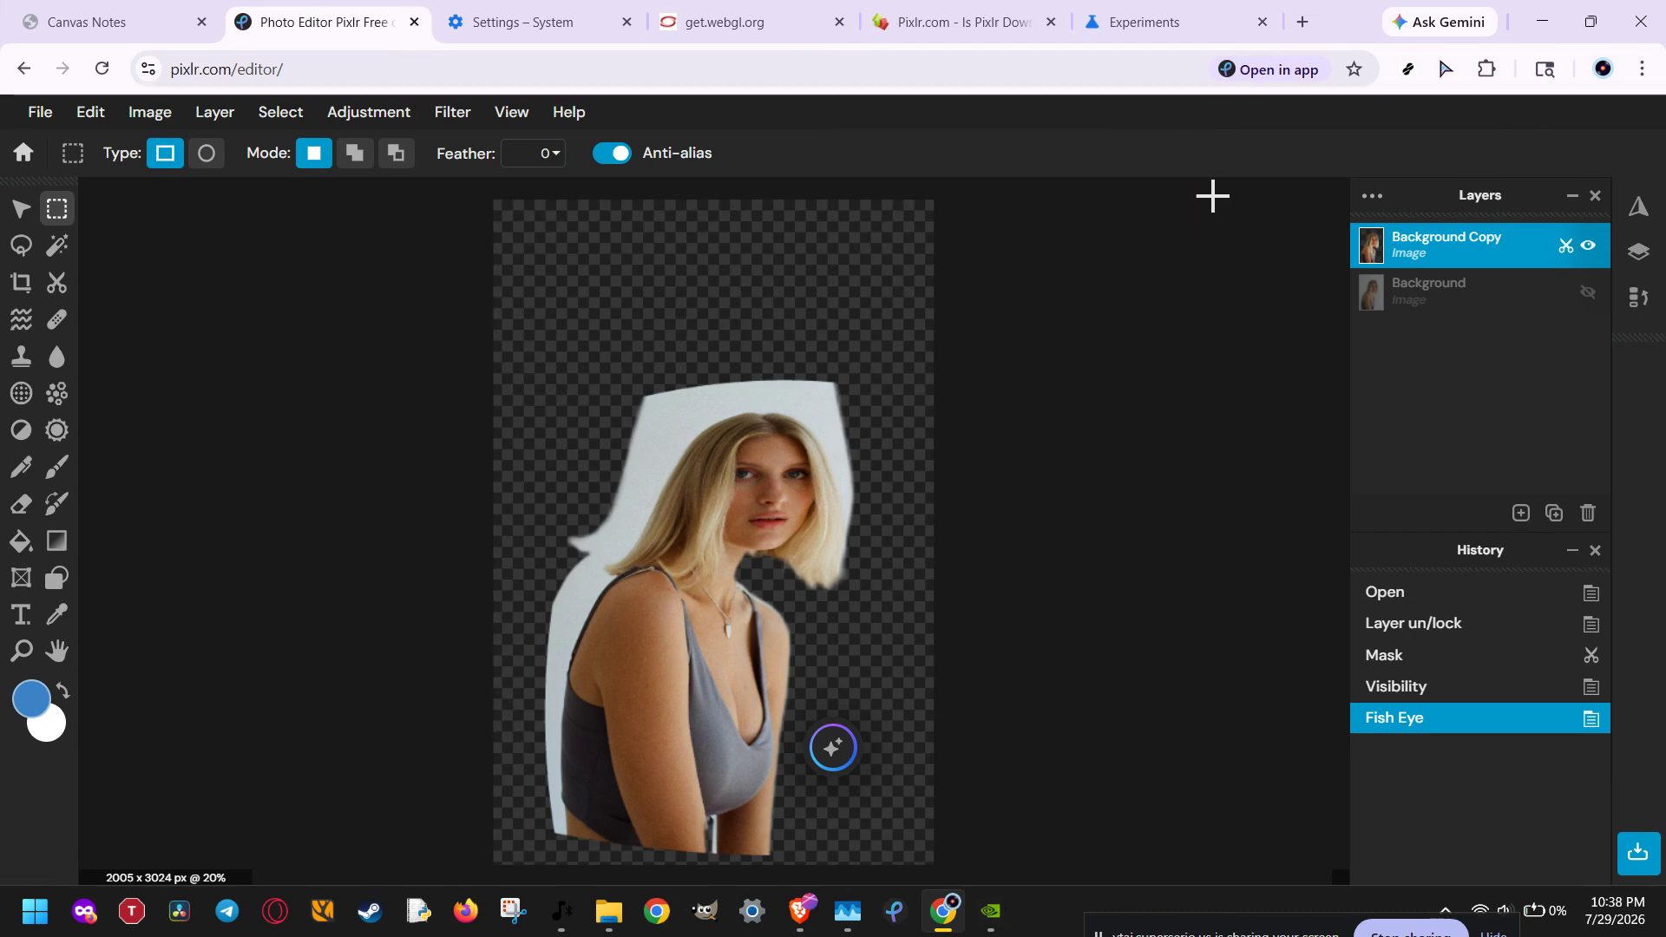
# Step: Review the image's save format options, close them without saving, and keep Background Copy as the active layer
pyautogui.click(1637, 851)
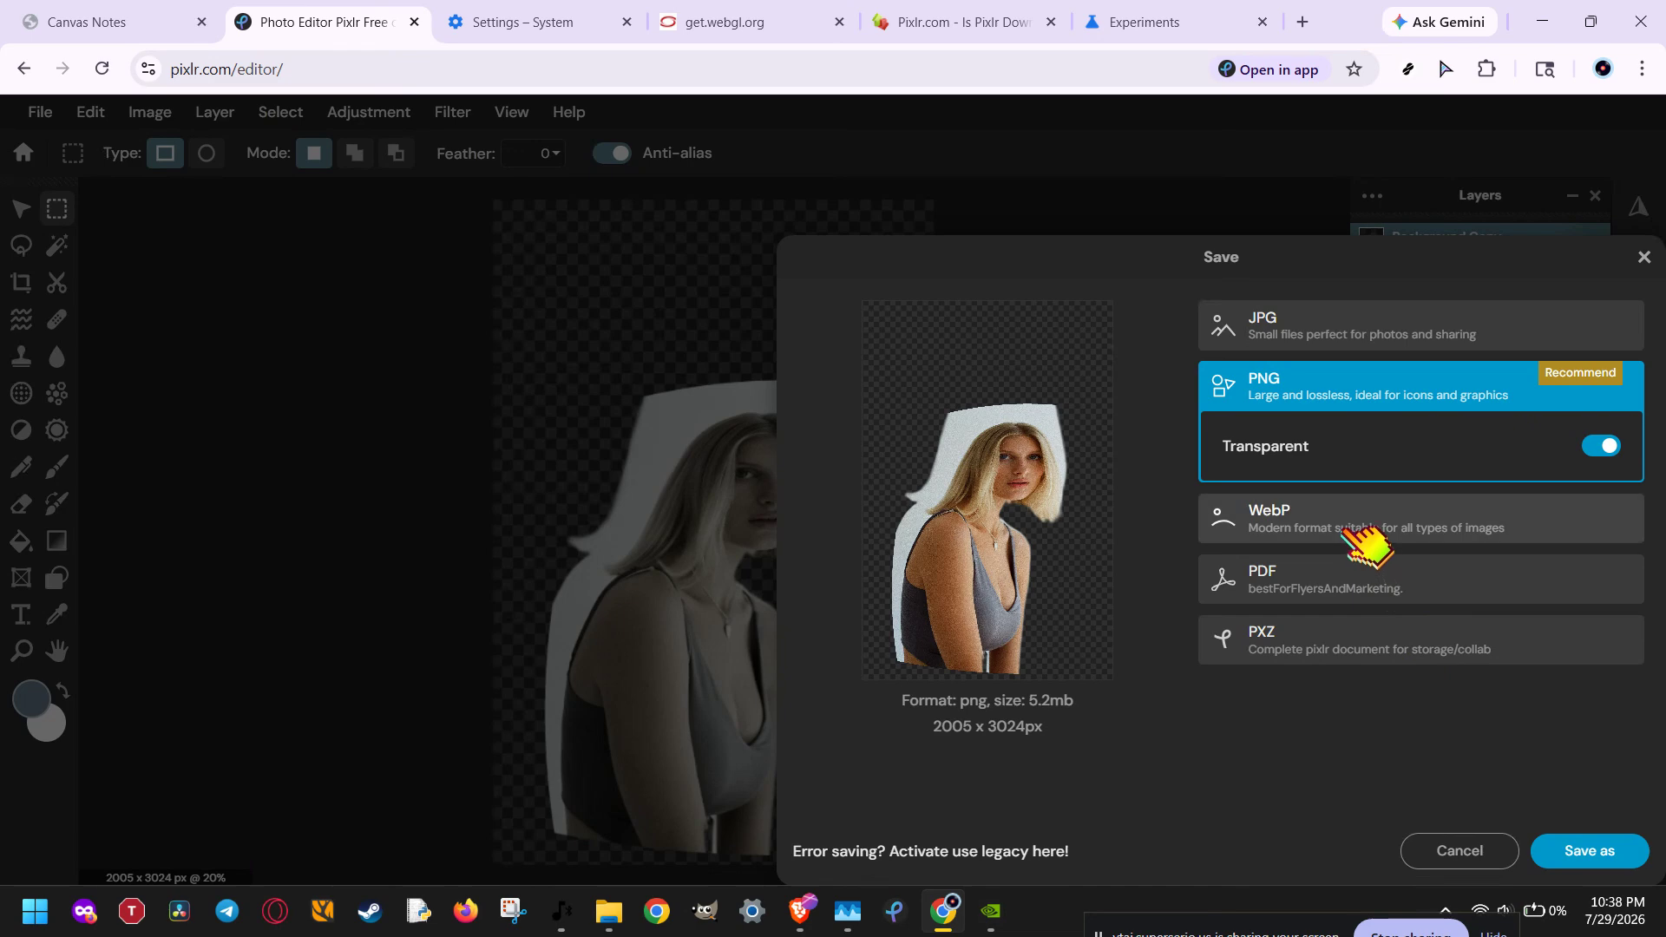
pyautogui.click(1467, 844)
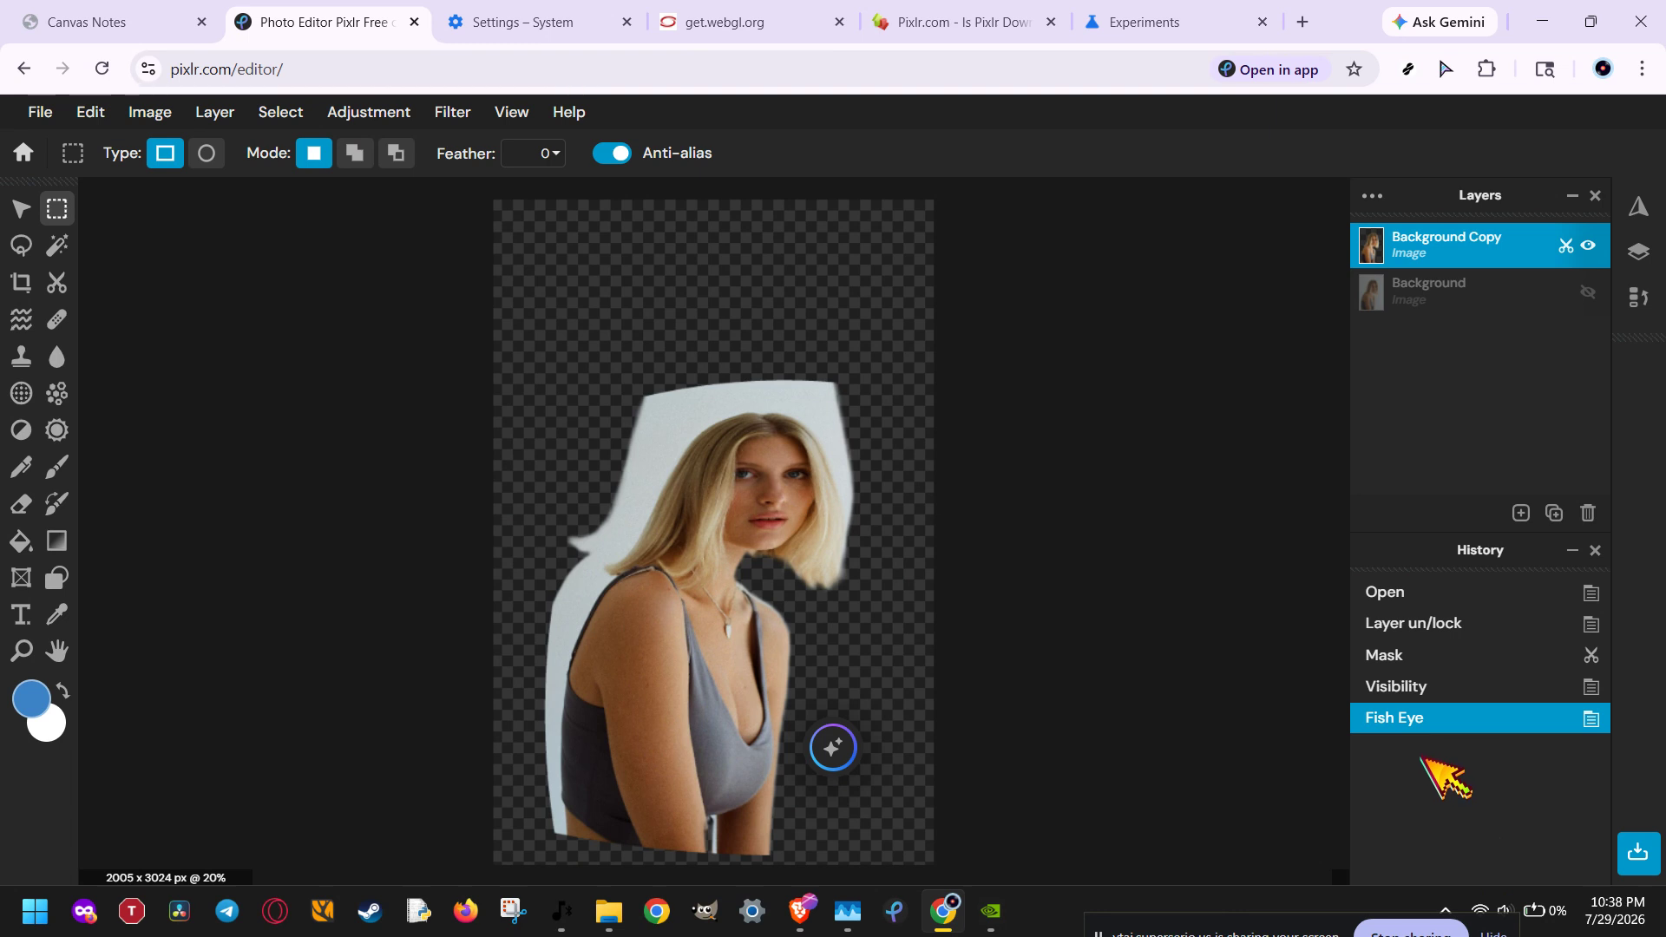
pyautogui.click(1407, 247)
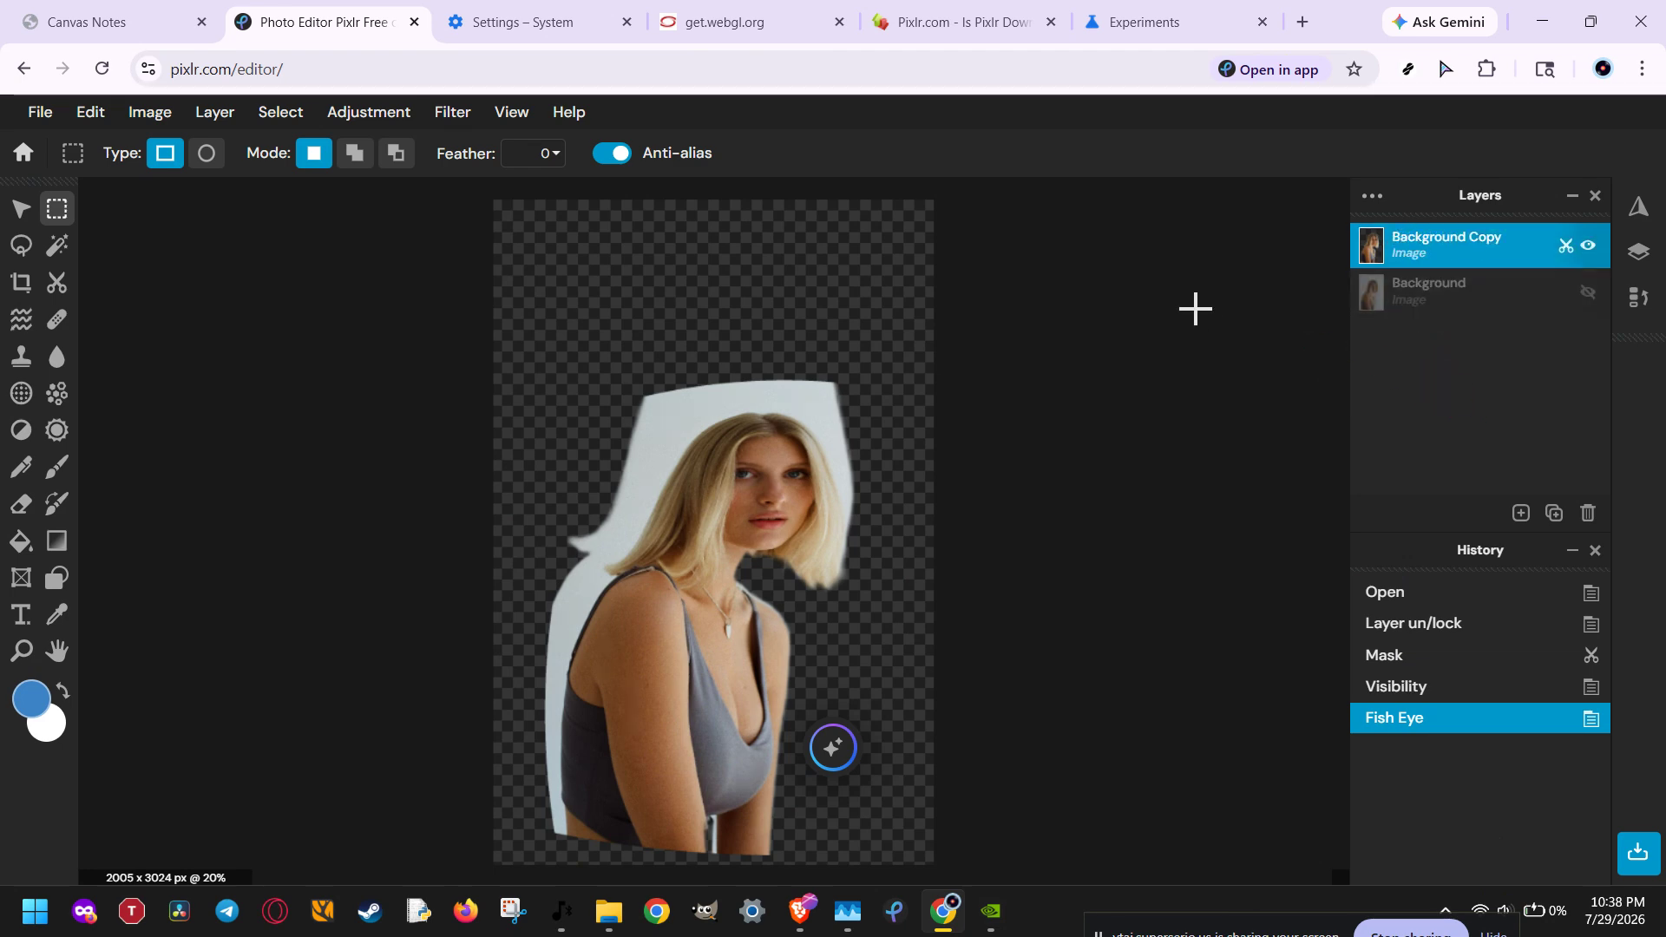
# Step: View the list of browser extensions that have access to the Pixlr site
pyautogui.click(1486, 68)
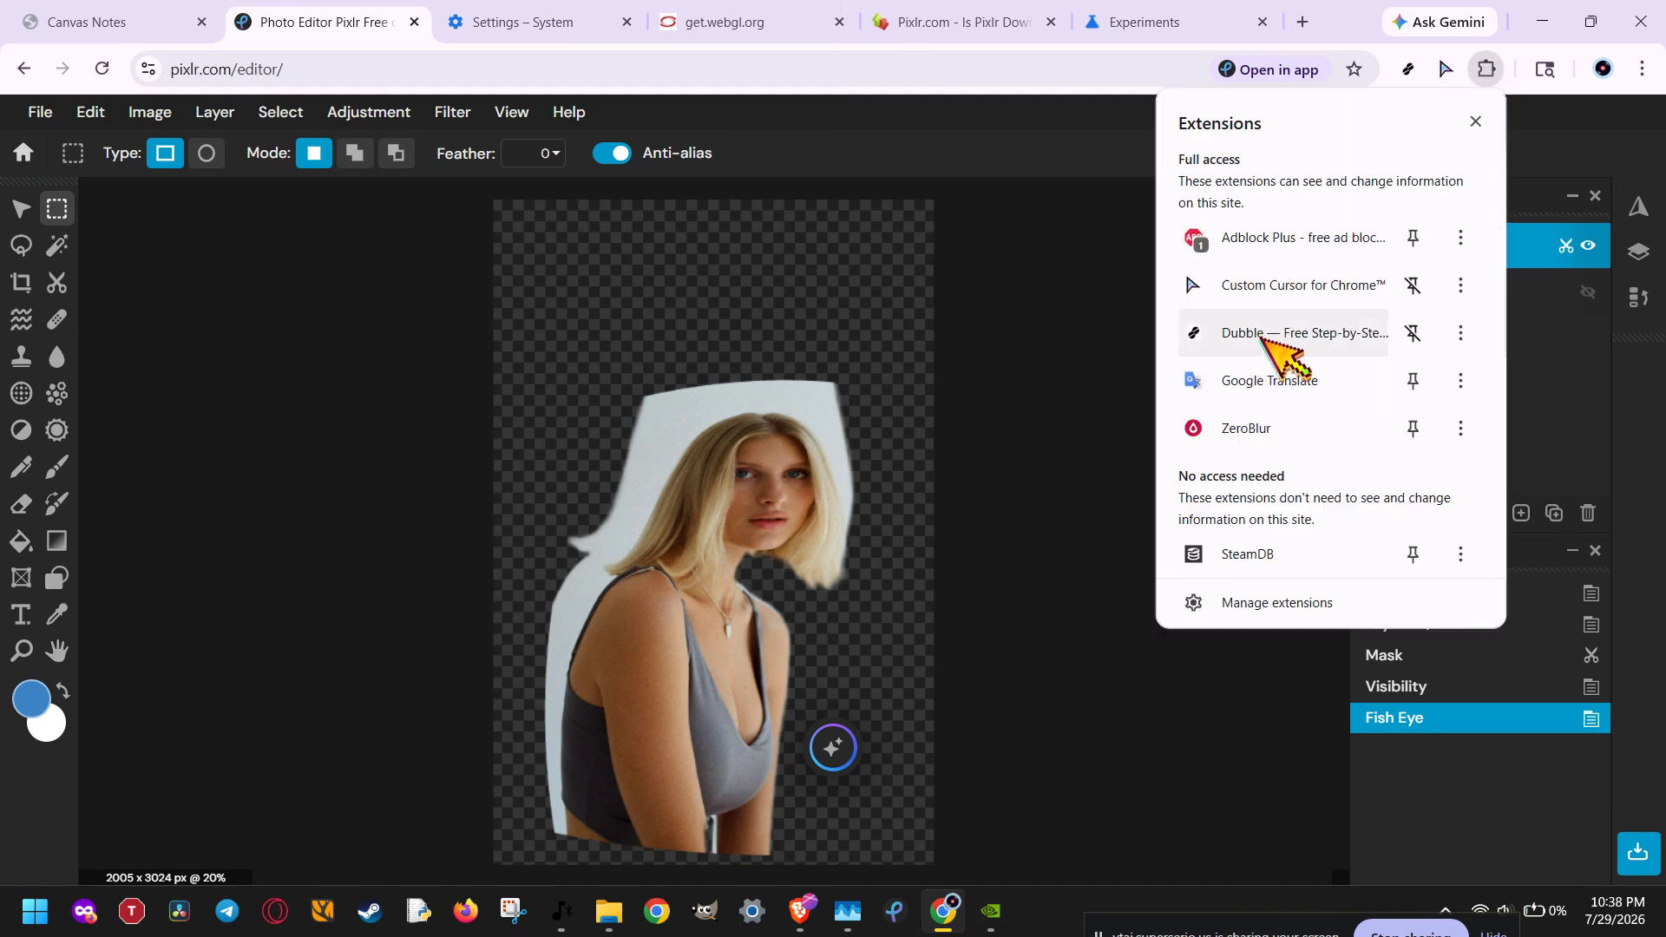
pyautogui.click(1123, 156)
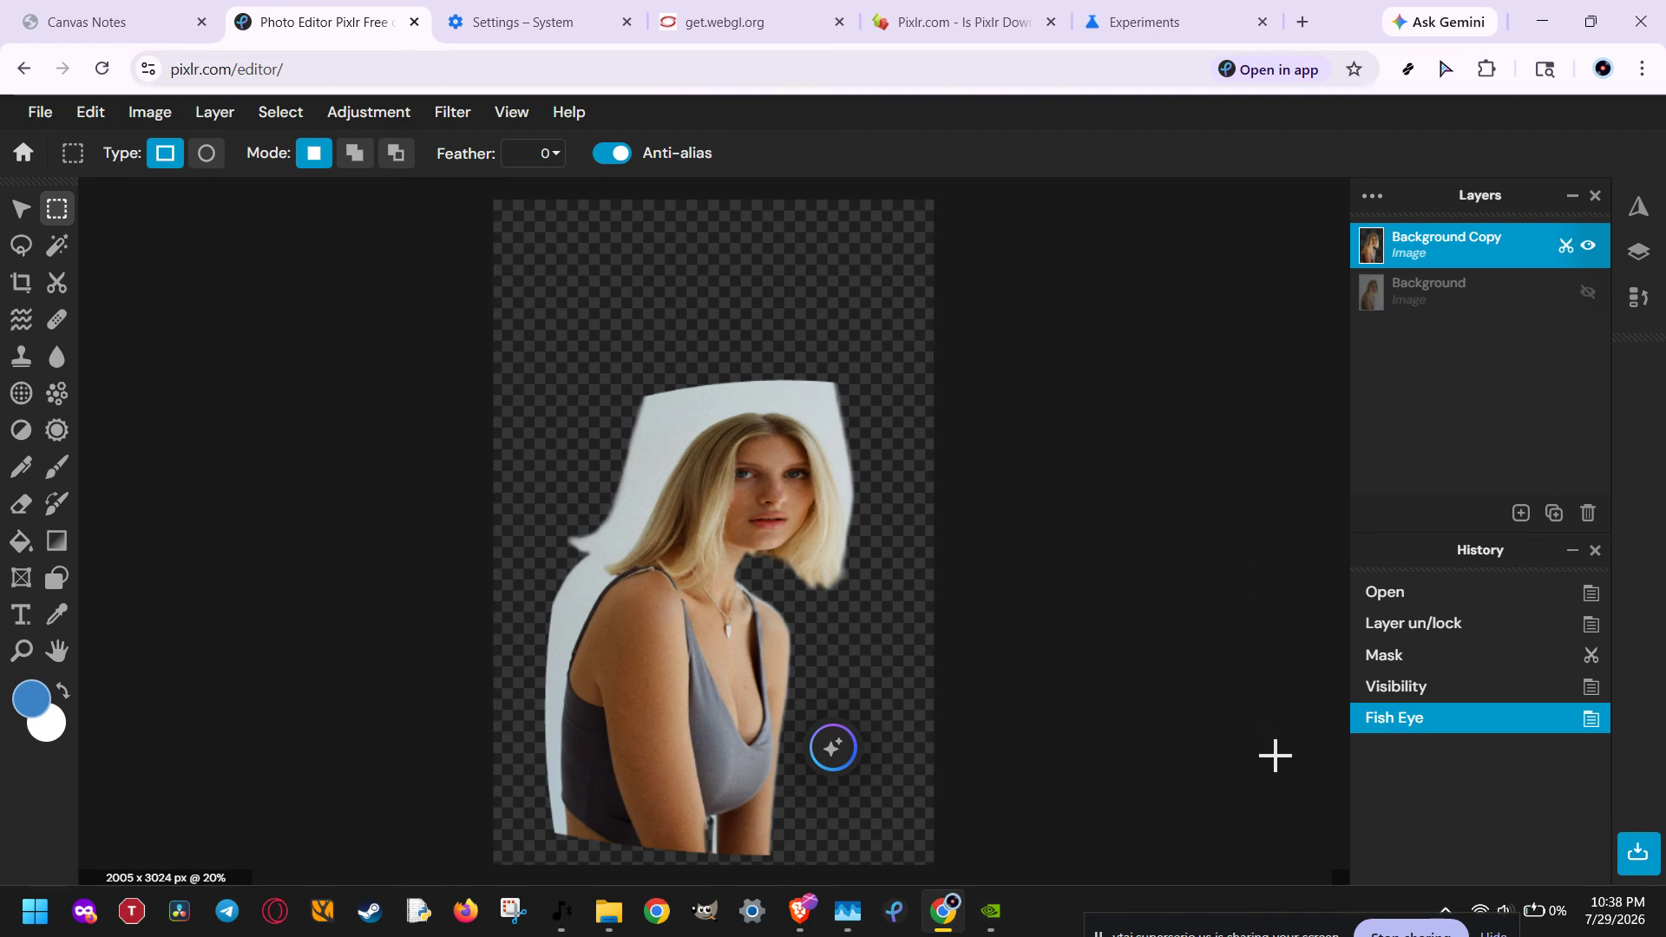
pyautogui.click(1367, 929)
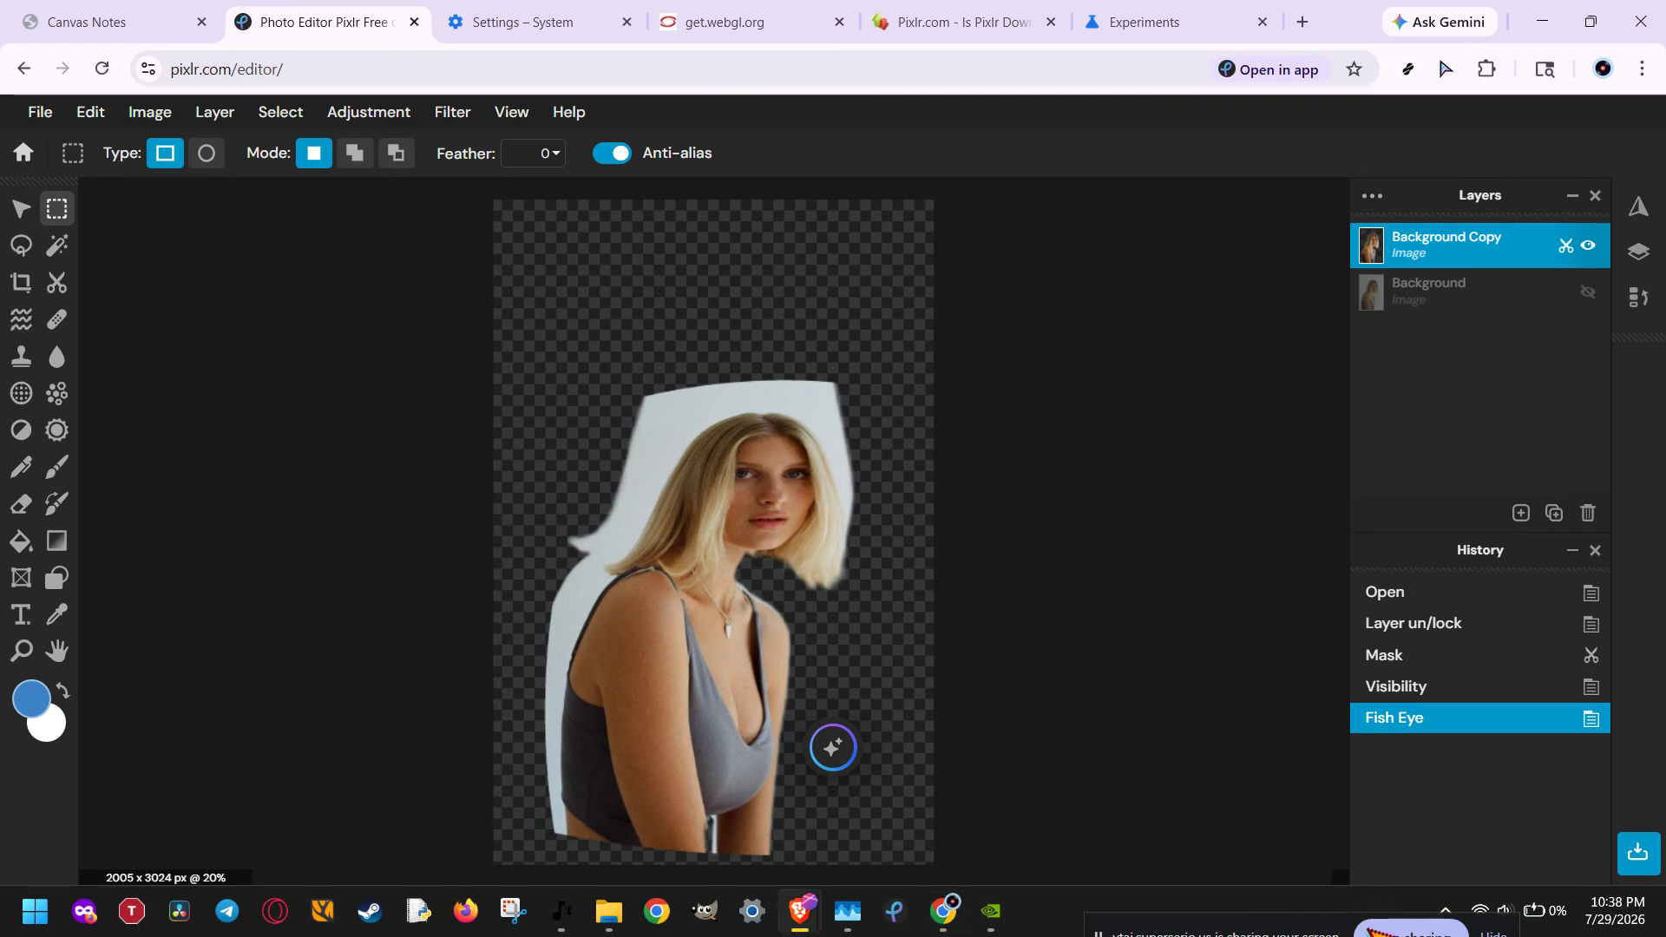